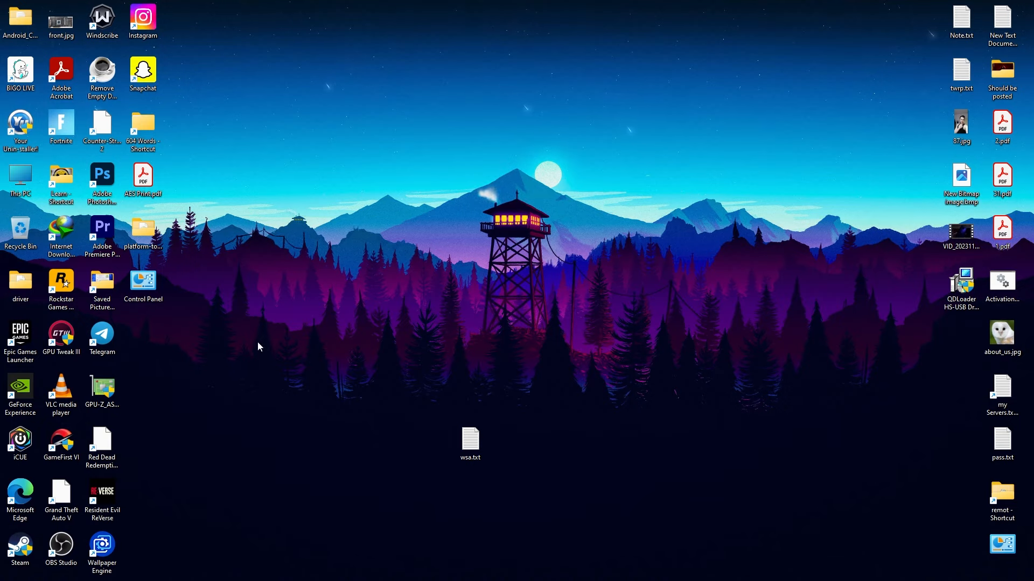
Open the Control Panel in Large icons view and bring up Turn Windows features on or off from Programs and Features.
{"action": "double_click", "coordinate": [150, 289]}
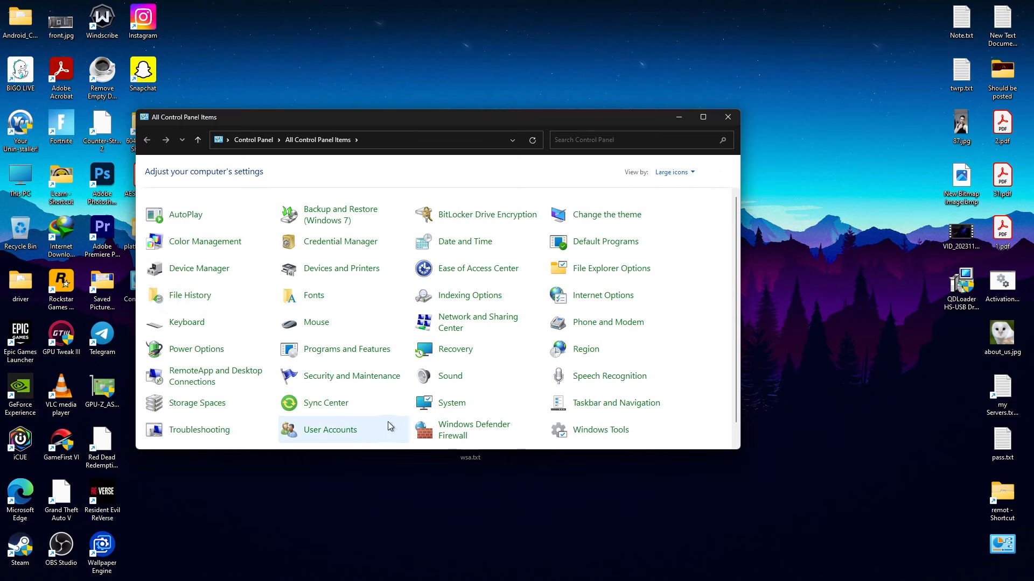
{"action": "scroll", "coordinate": [387, 417], "scroll_direction": "down", "scroll_amount": 1}
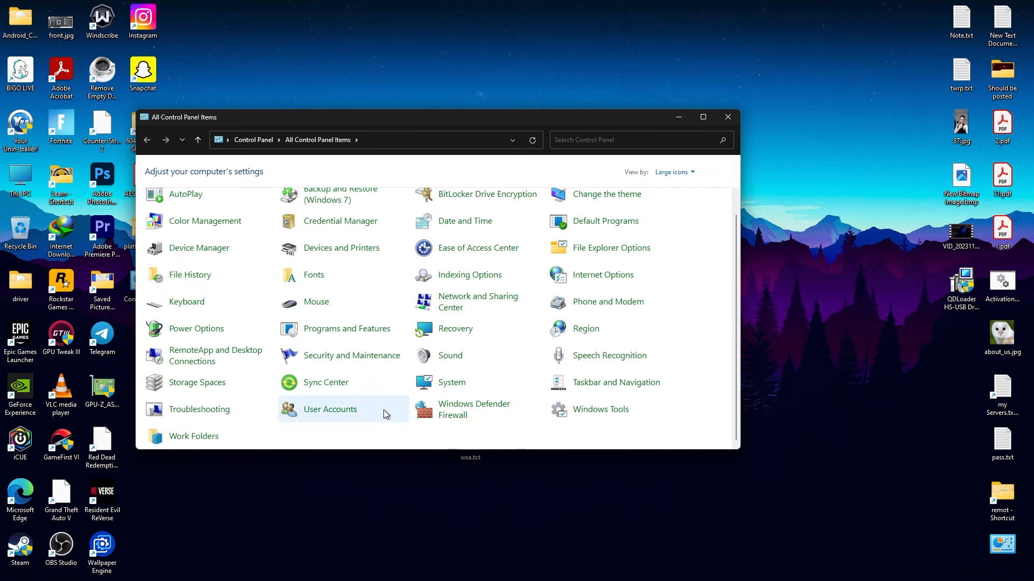
{"action": "left_click", "coordinate": [329, 329]}
{"action": "left_click", "coordinate": [165, 169]}
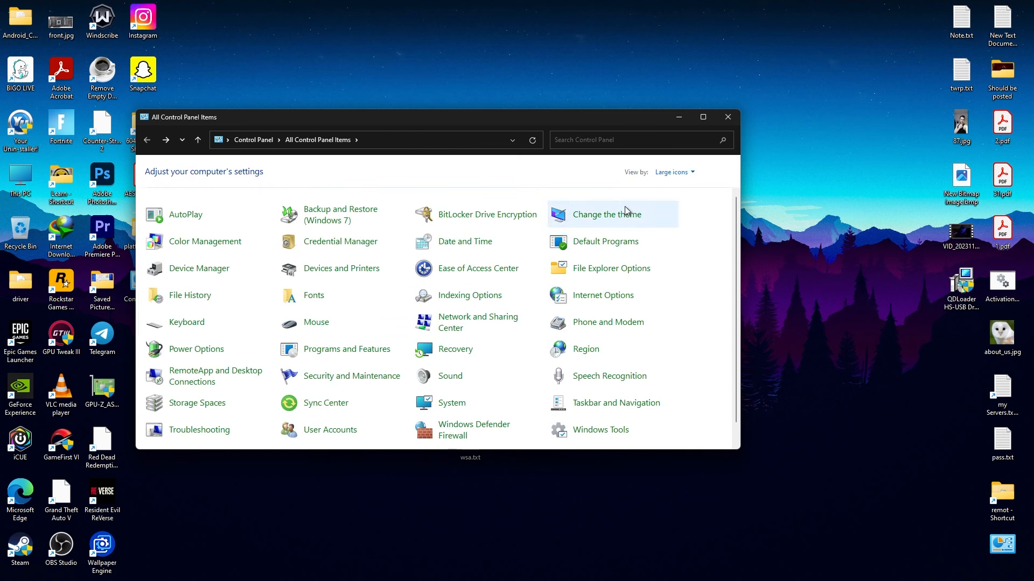
{"action": "left_click", "coordinate": [673, 172]}
{"action": "left_click", "coordinate": [670, 202]}
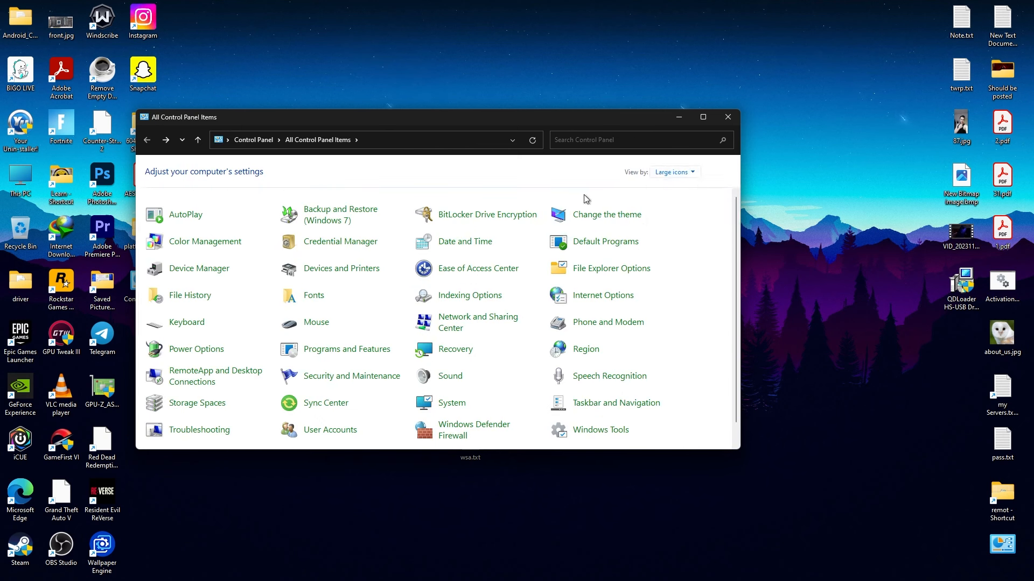
{"action": "left_click", "coordinate": [345, 349]}
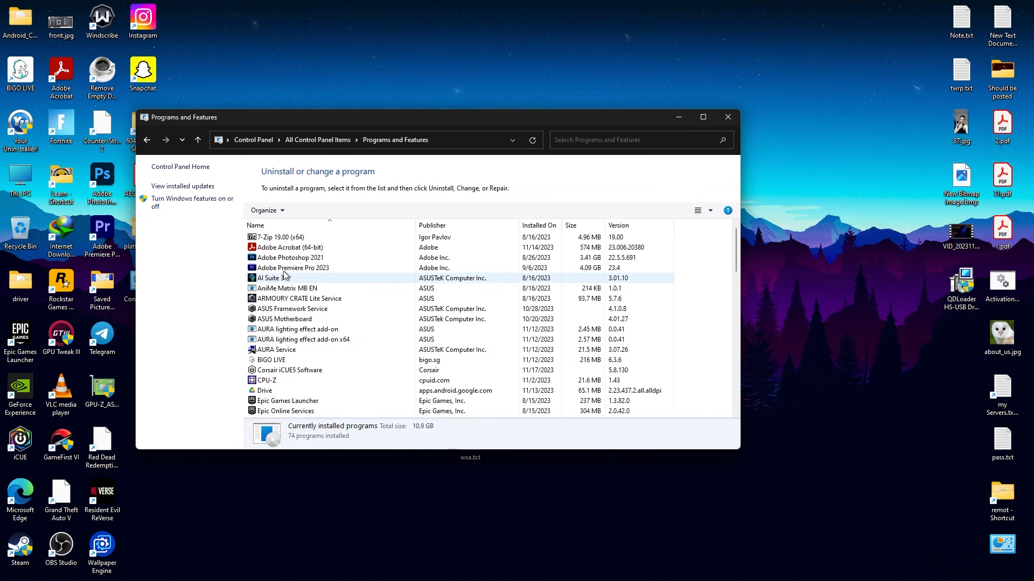
{"action": "left_click", "coordinate": [200, 203]}
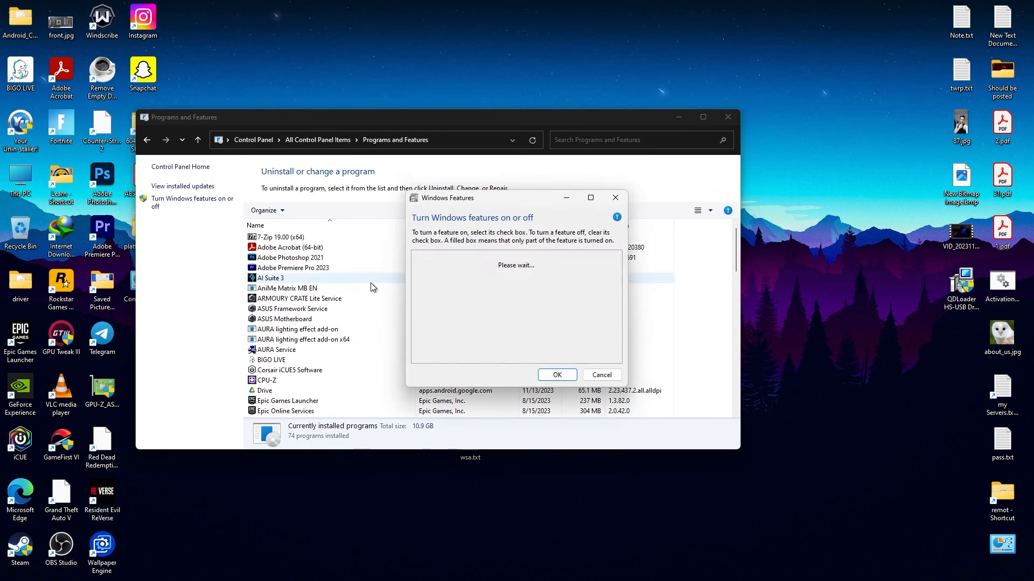
Make sure Hyper-V, Virtual Machine Platform and Windows Hypervisor Platform are turned on, accept the feature list and close Programs and Features.
{"action": "scroll", "coordinate": [483, 329], "scroll_direction": "down", "scroll_amount": 1}
{"action": "double_click", "coordinate": [458, 285]}
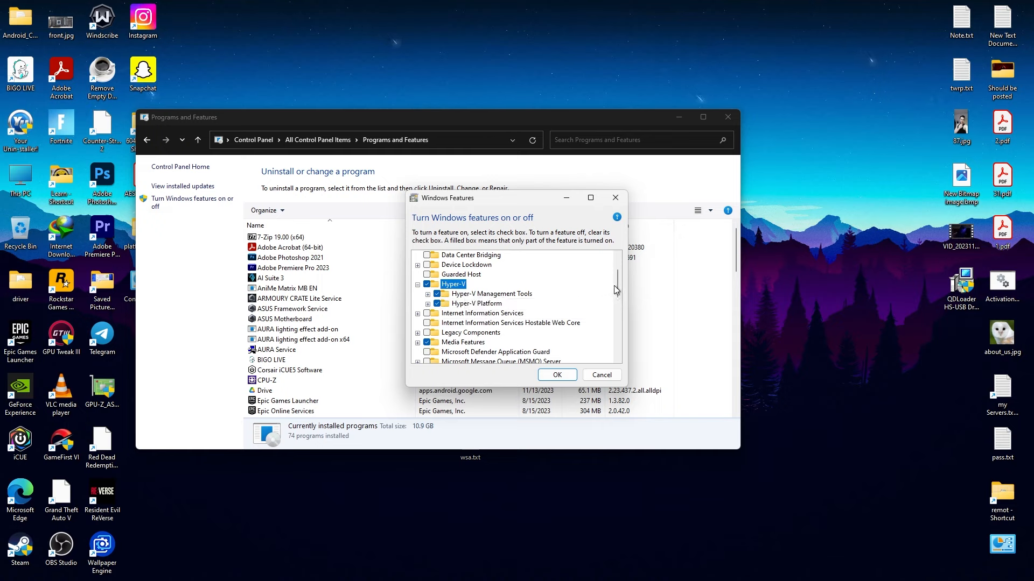
{"action": "left_click_drag", "start_coordinate": [617, 284], "coordinate": [619, 328]}
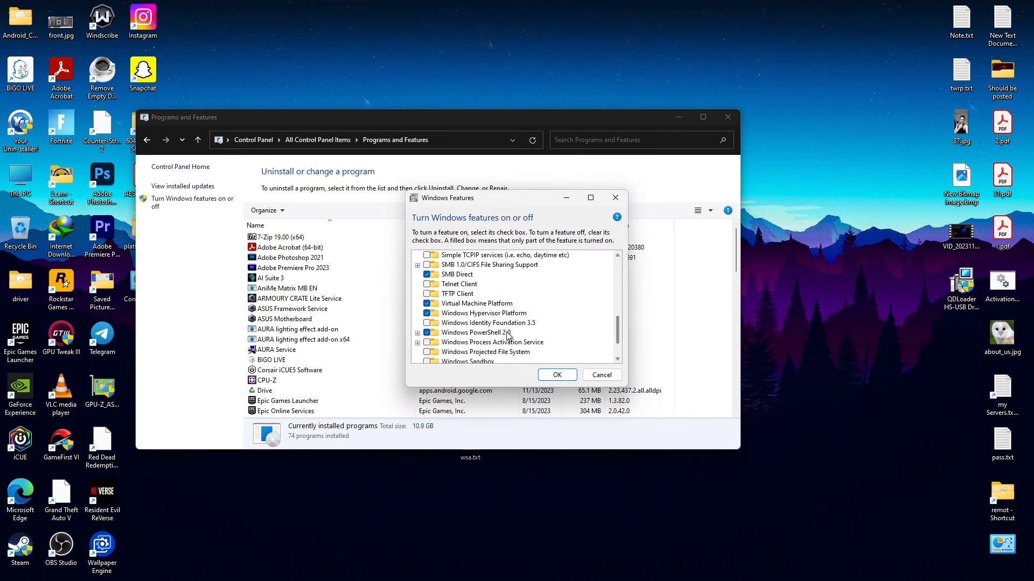
{"action": "left_click", "coordinate": [444, 305]}
{"action": "left_click", "coordinate": [458, 314]}
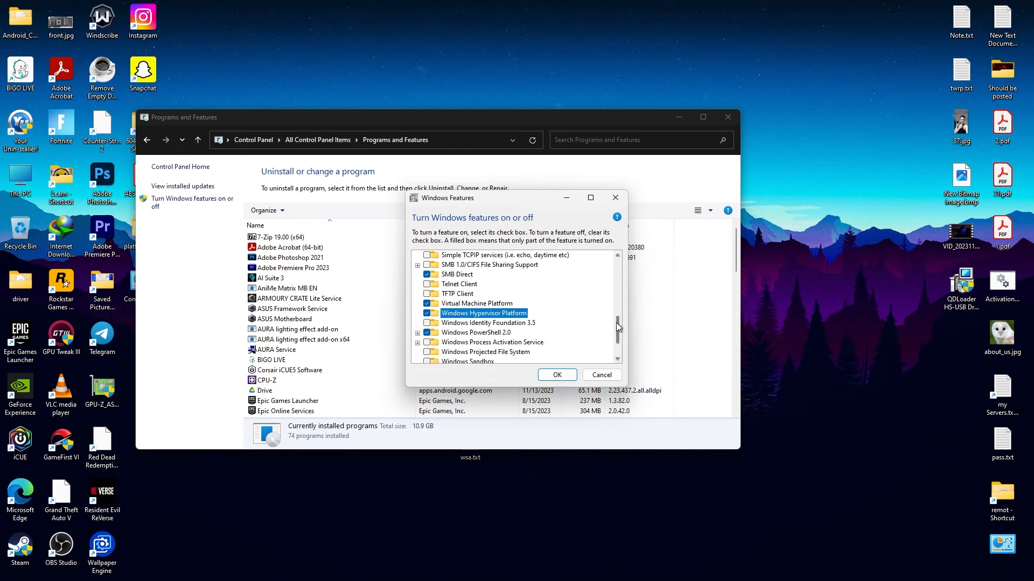
{"action": "left_click_drag", "start_coordinate": [617, 326], "coordinate": [616, 335]}
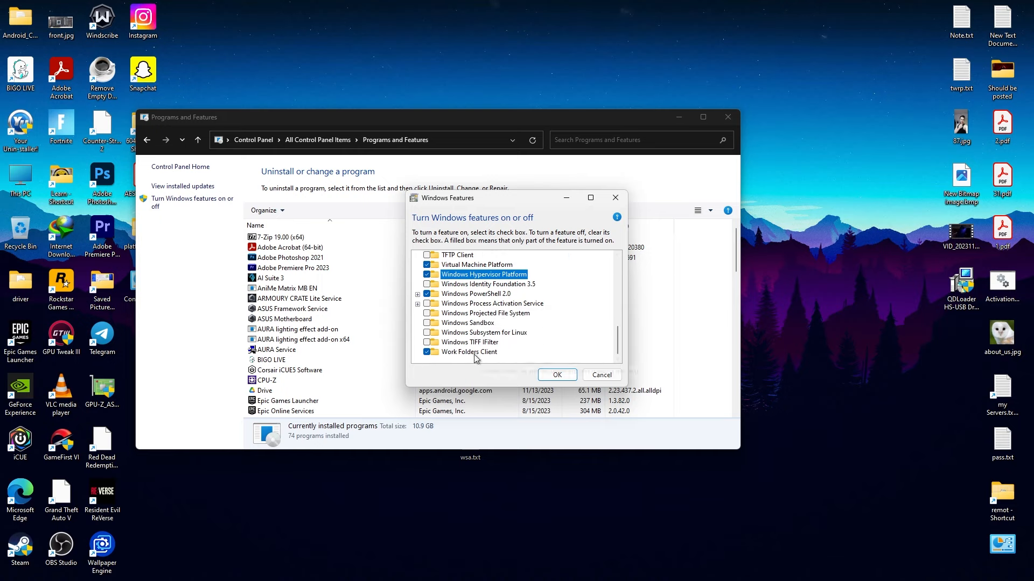
{"action": "scroll", "coordinate": [505, 370], "scroll_direction": "up", "scroll_amount": 7}
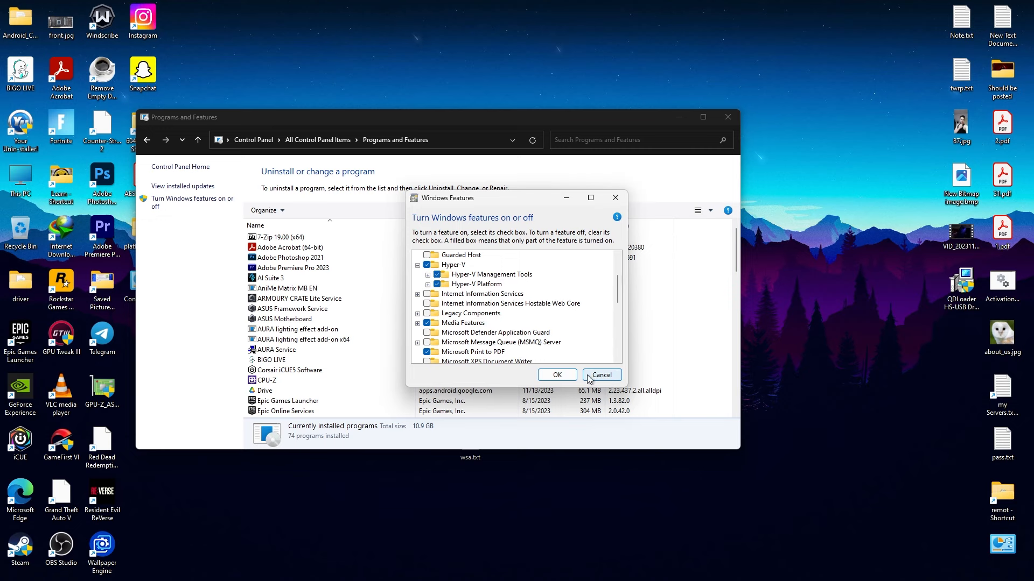
{"action": "left_click", "coordinate": [557, 374]}
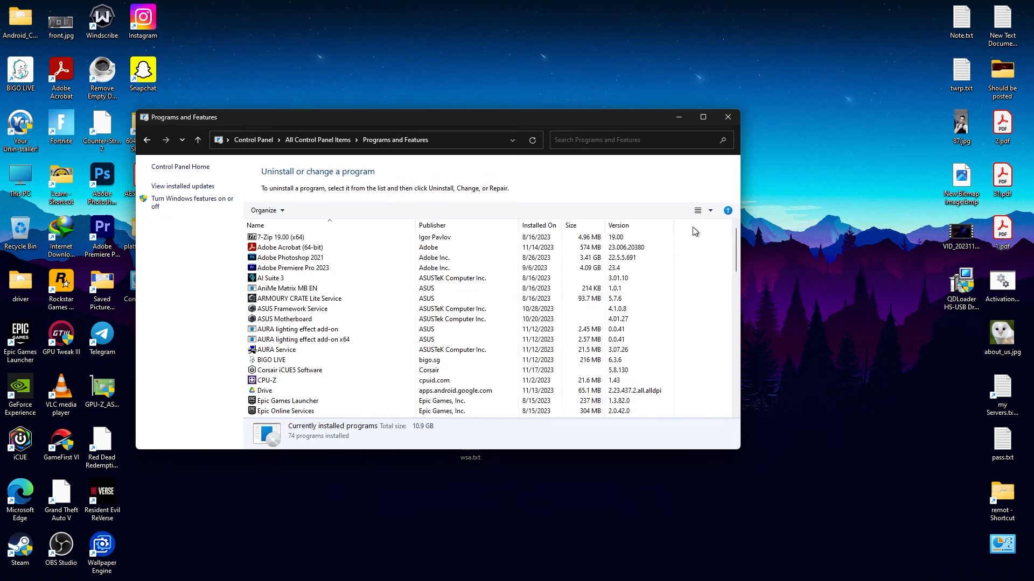
{"action": "left_click", "coordinate": [724, 118]}
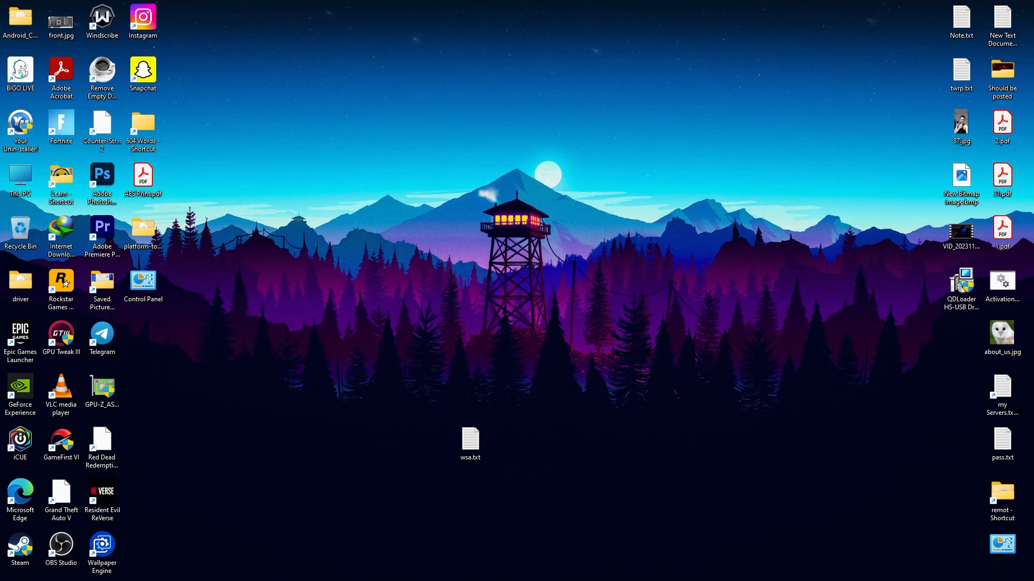
{"action": "double_click", "coordinate": [471, 447]}
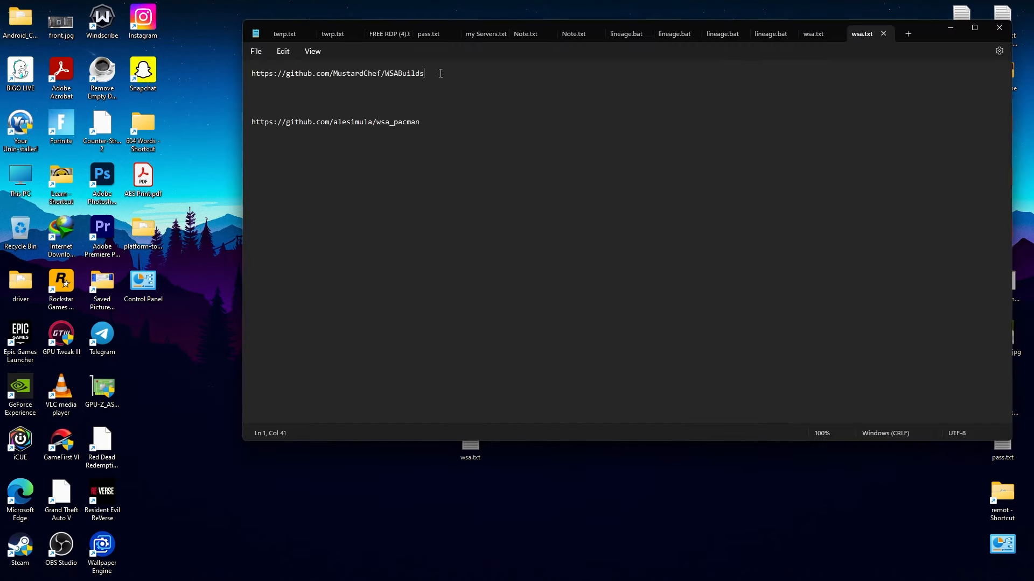
{"action": "left_click_drag", "start_coordinate": [440, 73], "coordinate": [244, 77]}
{"action": "right_click", "coordinate": [304, 75]}
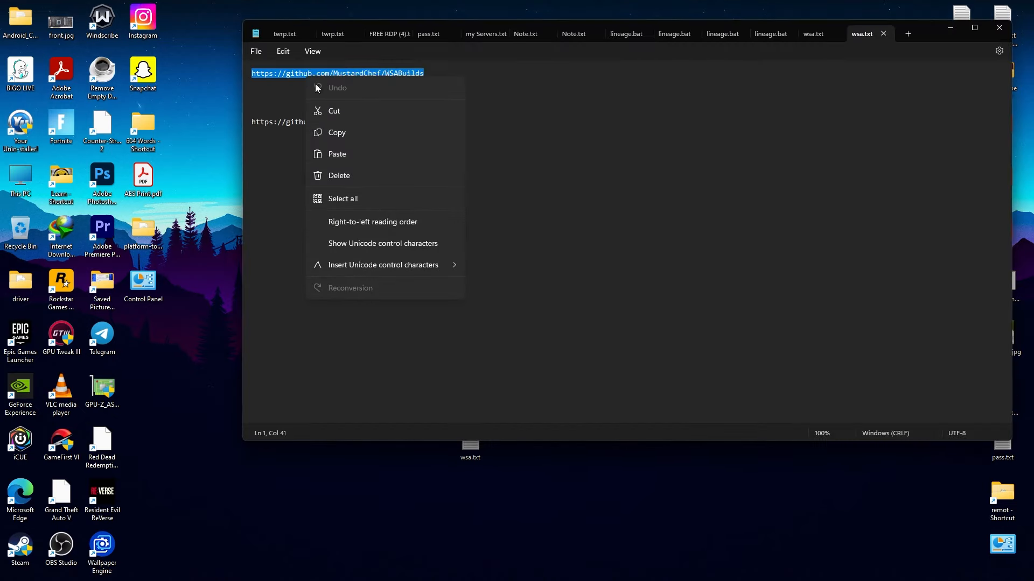
{"action": "left_click", "coordinate": [347, 133]}
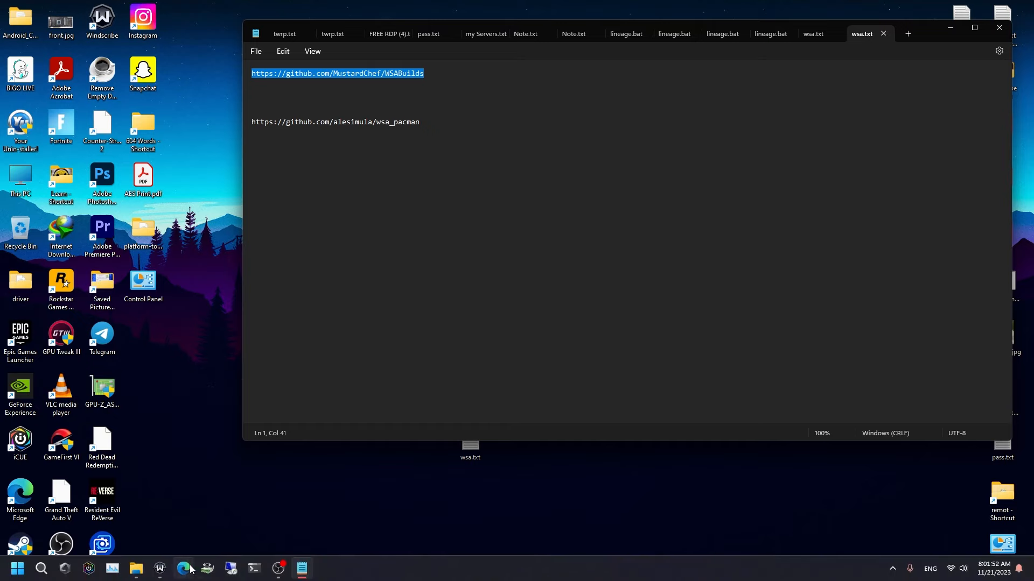
Open the copied link in Microsoft Edge and go to the latest pre-release build page for Windows 11 x64.
{"action": "left_click", "coordinate": [183, 568]}
{"action": "right_click", "coordinate": [193, 26]}
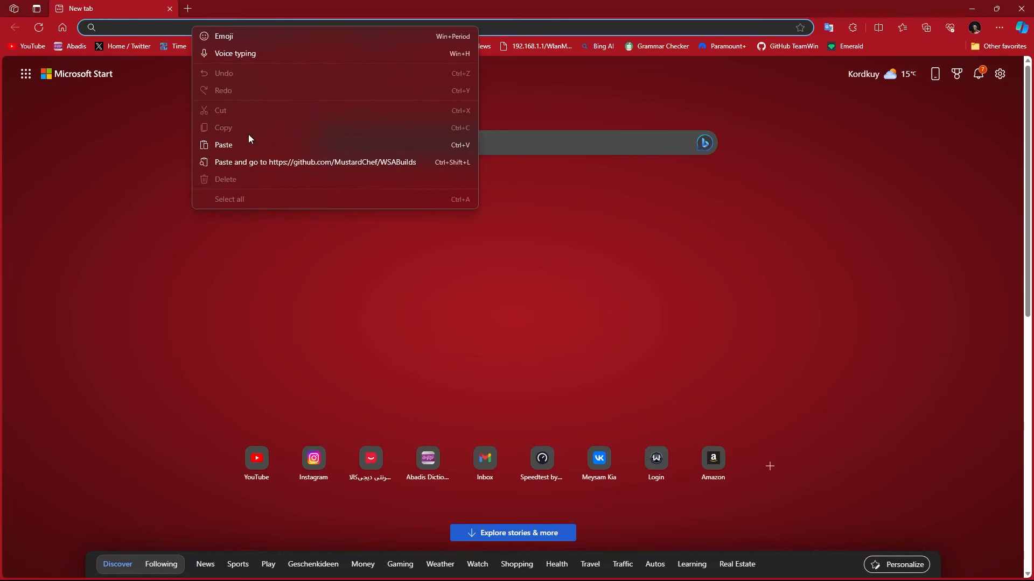
{"action": "left_click", "coordinate": [257, 161]}
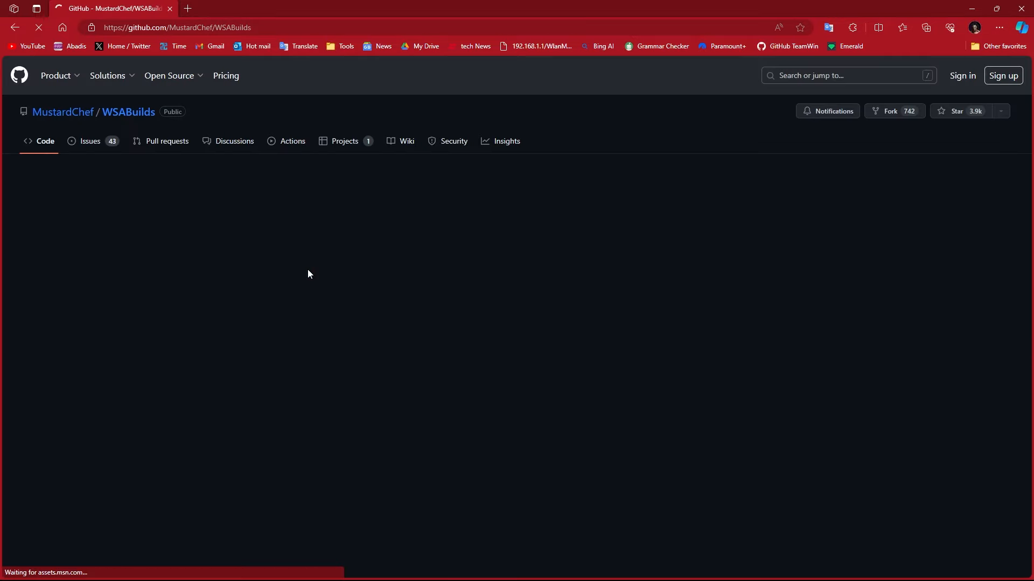
{"action": "scroll", "coordinate": [152, 304], "scroll_direction": "down", "scroll_amount": 15}
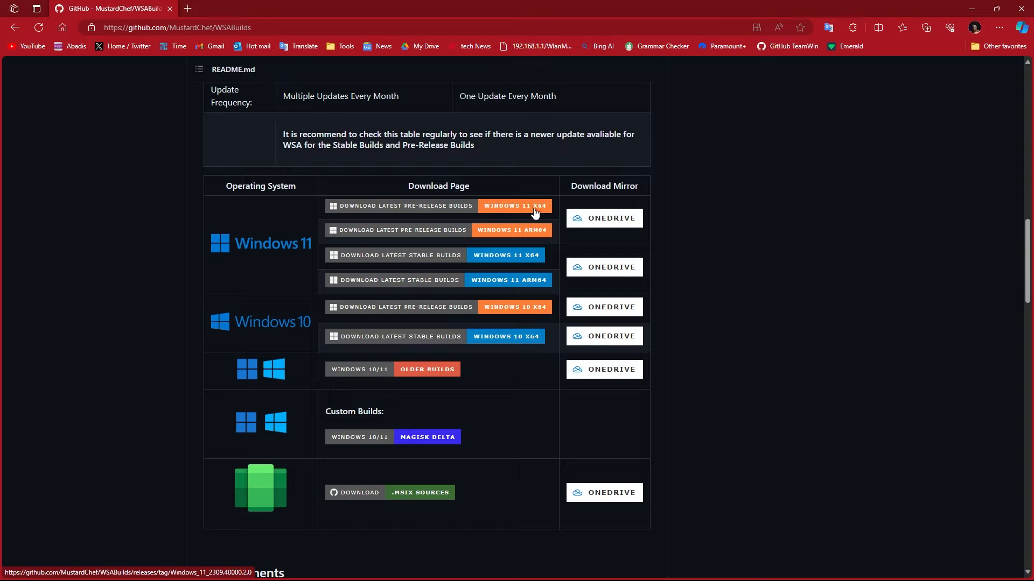
{"action": "left_click", "coordinate": [405, 210]}
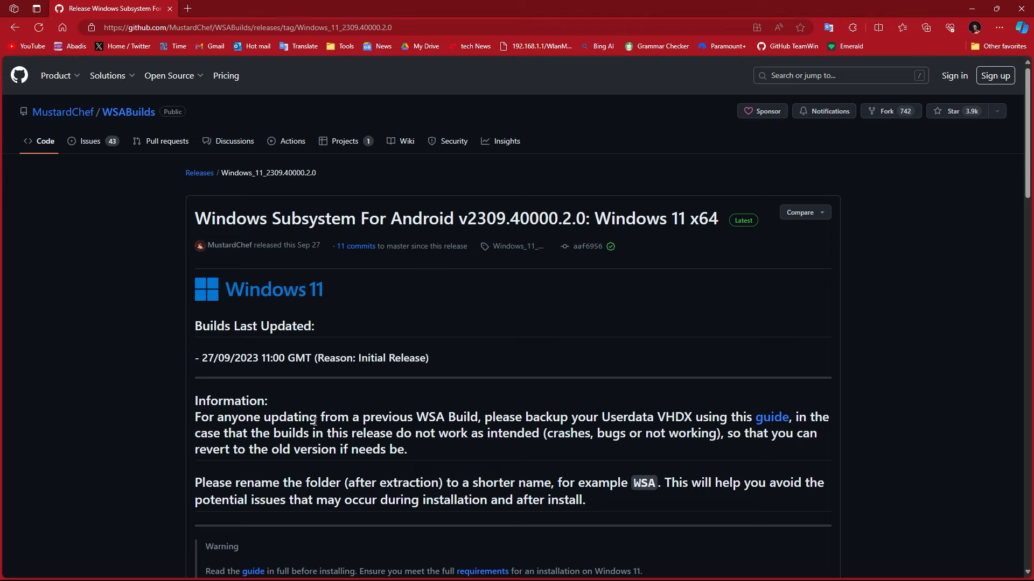
Read the release page's installation steps, notices and changelog, including the WSA Android version.
{"action": "scroll", "coordinate": [315, 420], "scroll_direction": "down", "scroll_amount": 5}
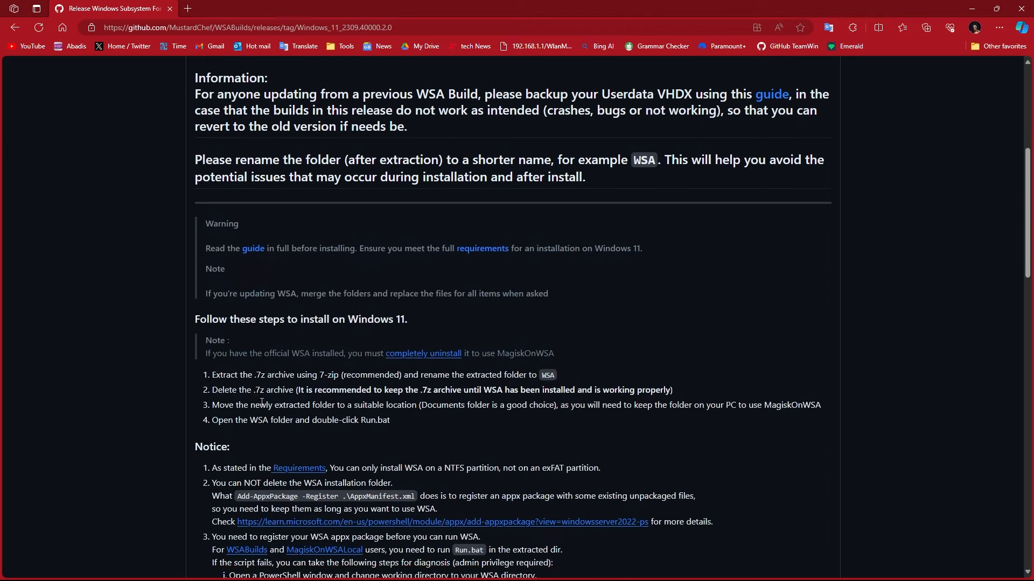
{"action": "scroll", "coordinate": [379, 390], "scroll_direction": "down", "scroll_amount": 5}
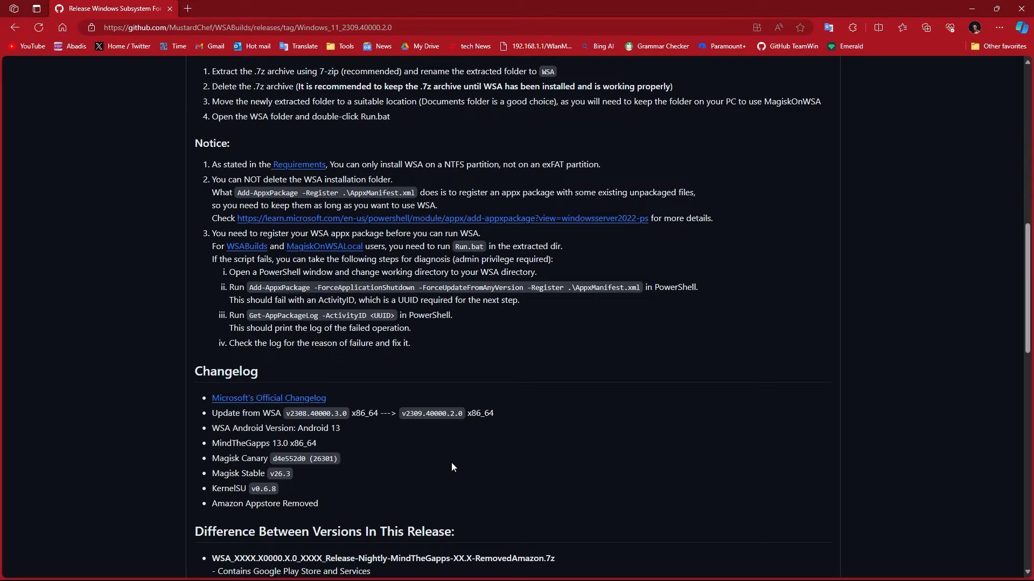
{"action": "scroll", "coordinate": [520, 386], "scroll_direction": "down", "scroll_amount": 1}
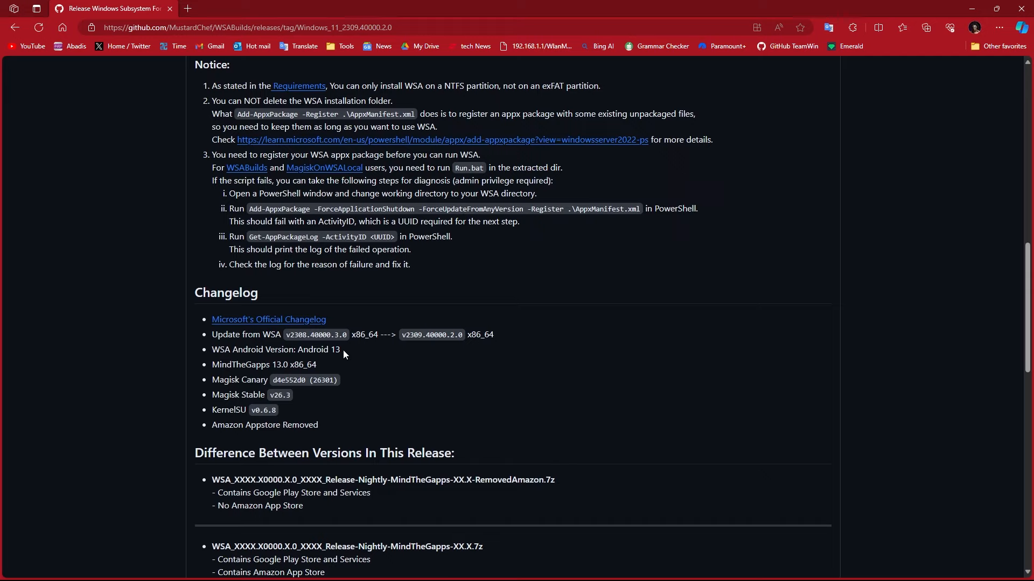
{"action": "mouse_move", "coordinate": [1019, 574]}
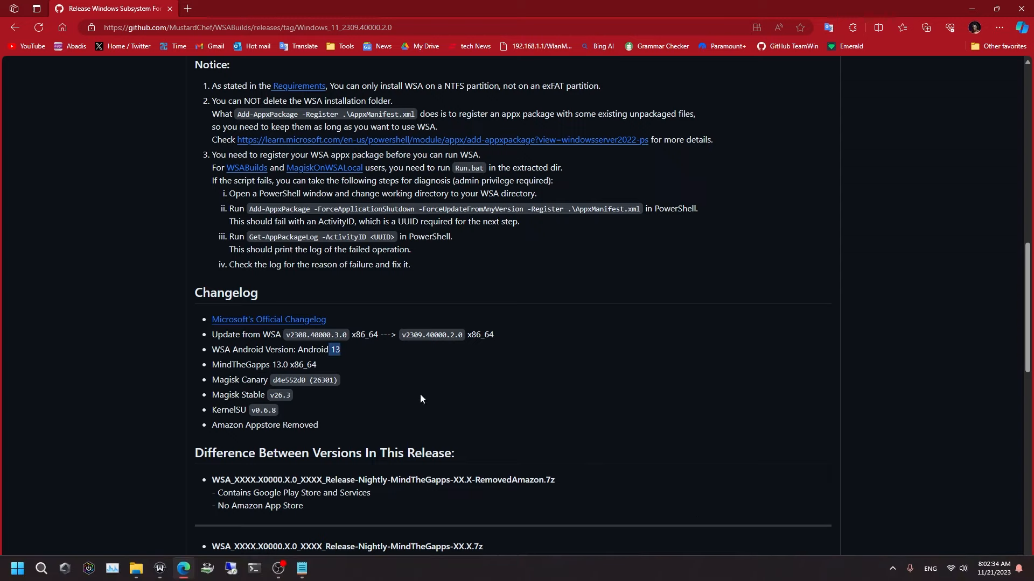
{"action": "left_click", "coordinate": [372, 365]}
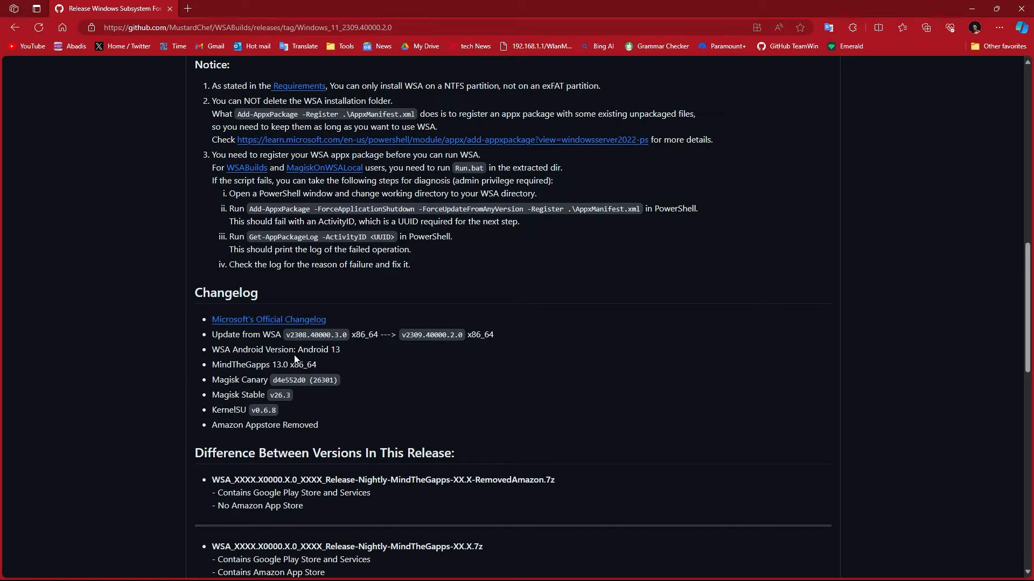
{"action": "scroll", "coordinate": [418, 362], "scroll_direction": "down", "scroll_amount": 4}
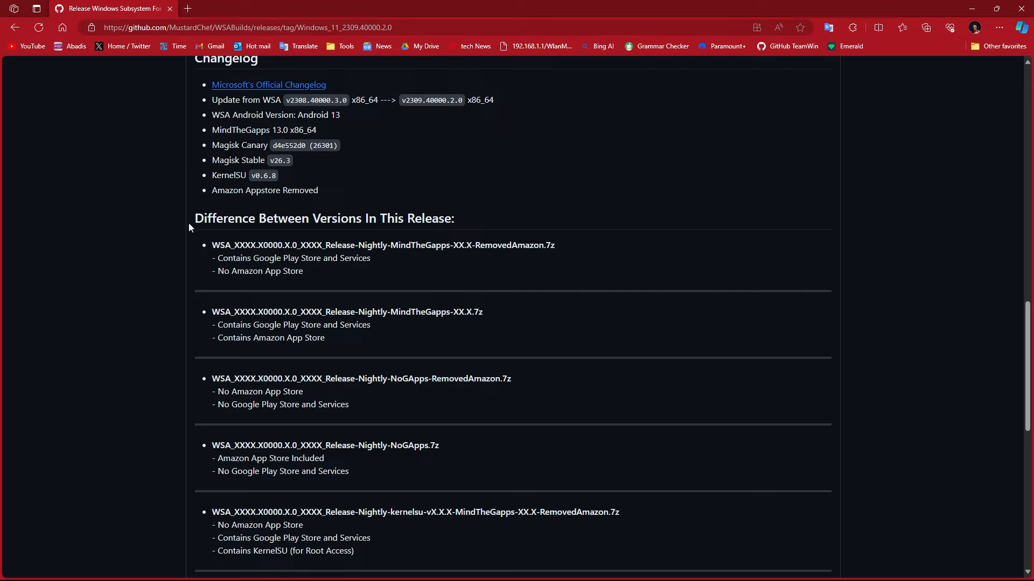
Compare the builds under Difference Between Versions In This Release for Google Play, Amazon App Store and root support.
{"action": "left_click_drag", "start_coordinate": [308, 223], "coordinate": [470, 225]}
{"action": "scroll", "coordinate": [469, 224], "scroll_direction": "down", "scroll_amount": 2}
{"action": "left_click_drag", "start_coordinate": [209, 142], "coordinate": [320, 141]}
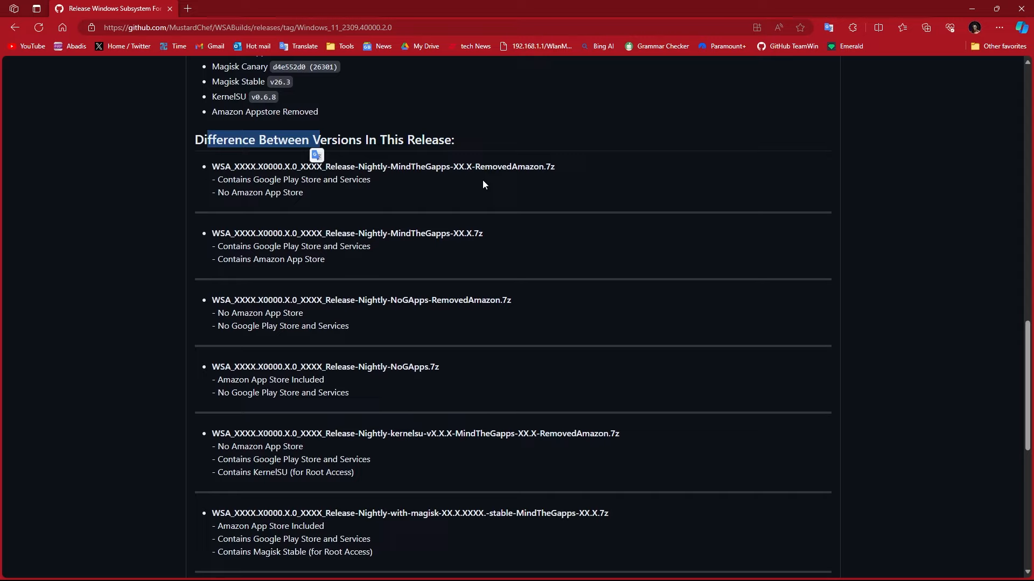
{"action": "left_click", "coordinate": [236, 182]}
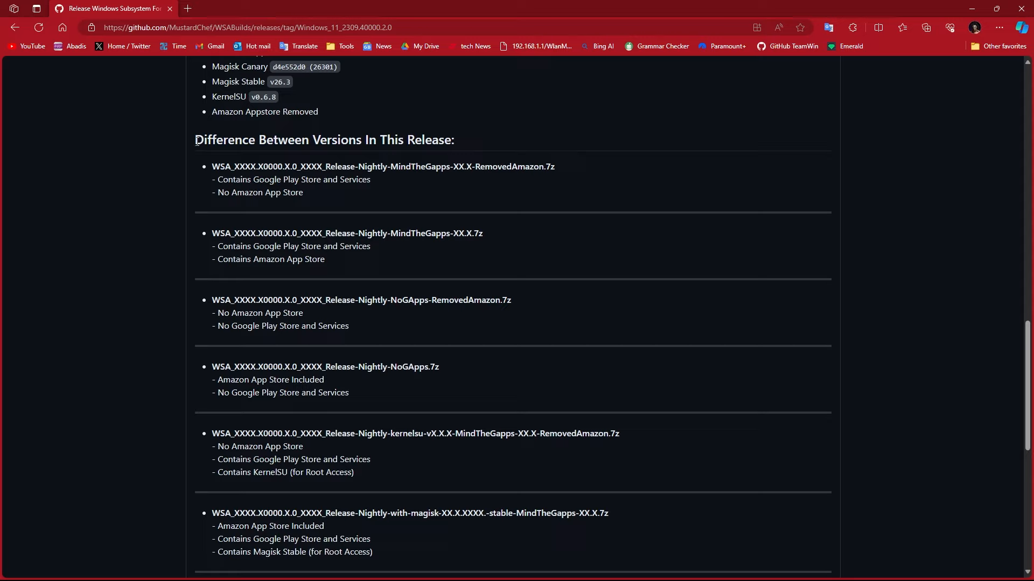
{"action": "left_click_drag", "start_coordinate": [235, 150], "coordinate": [324, 380]}
{"action": "scroll", "coordinate": [325, 370], "scroll_direction": "down", "scroll_amount": 6}
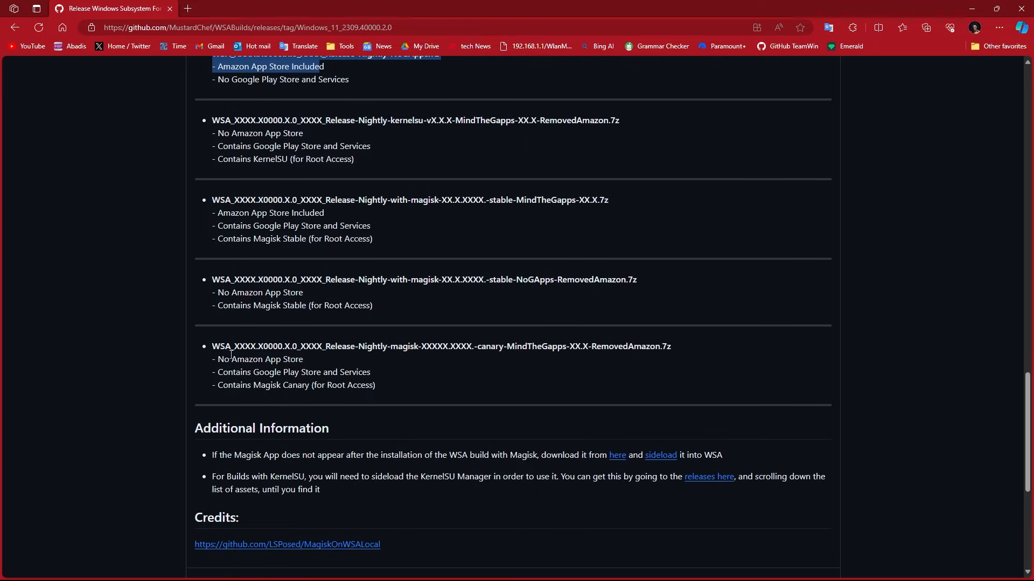
{"action": "left_click_drag", "start_coordinate": [419, 346], "coordinate": [390, 344]}
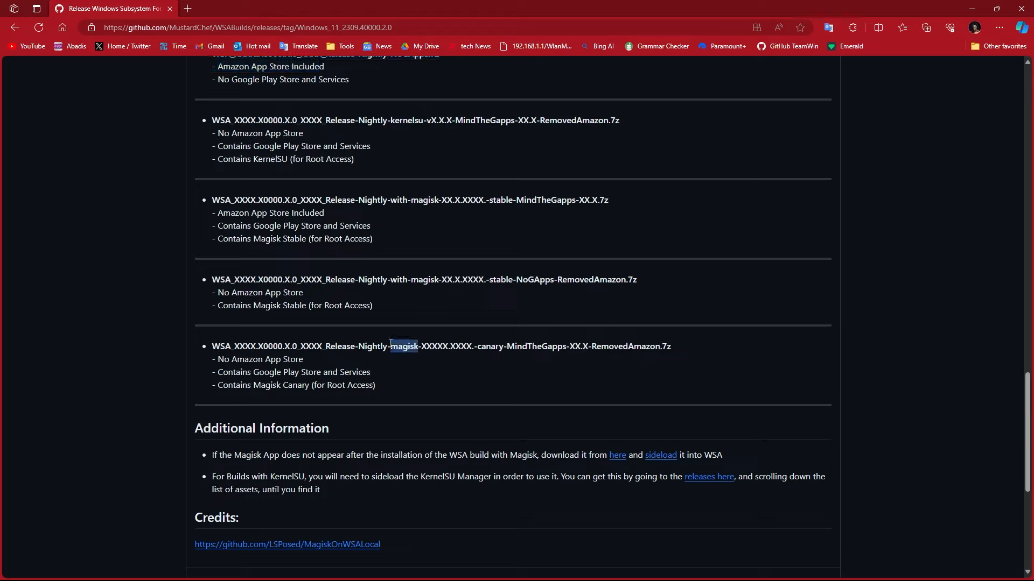
{"action": "left_click", "coordinate": [308, 391]}
{"action": "left_click_drag", "start_coordinate": [225, 386], "coordinate": [377, 388]}
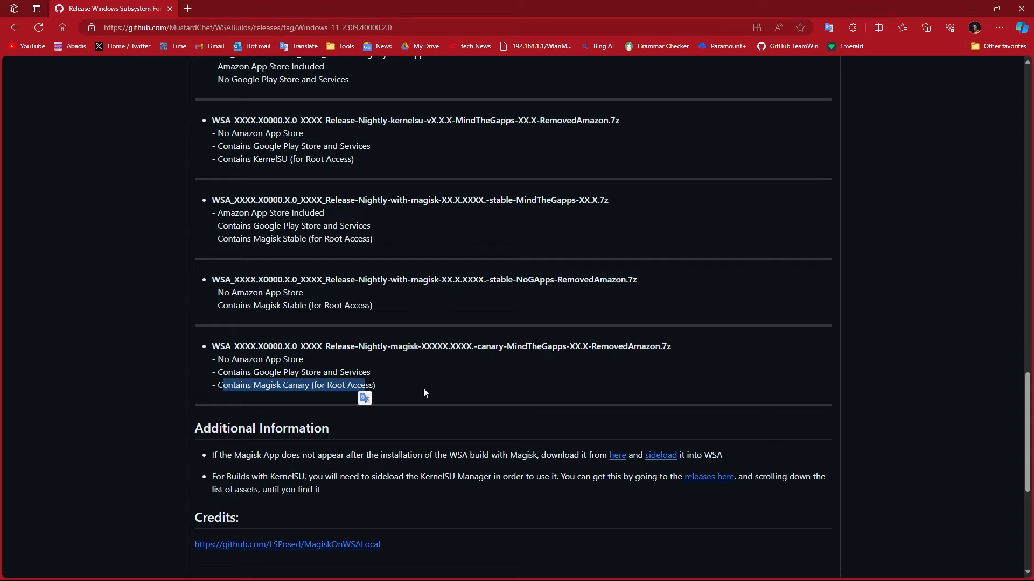
{"action": "left_click", "coordinate": [525, 383]}
Try to download the asset WSA_2309.40000.2.0_x64_Release-Nightly-with-magisk-26.3.26300.-stable-MindTheGapps-13.0.7z from the release page.
{"action": "scroll", "coordinate": [512, 380], "scroll_direction": "down", "scroll_amount": 6}
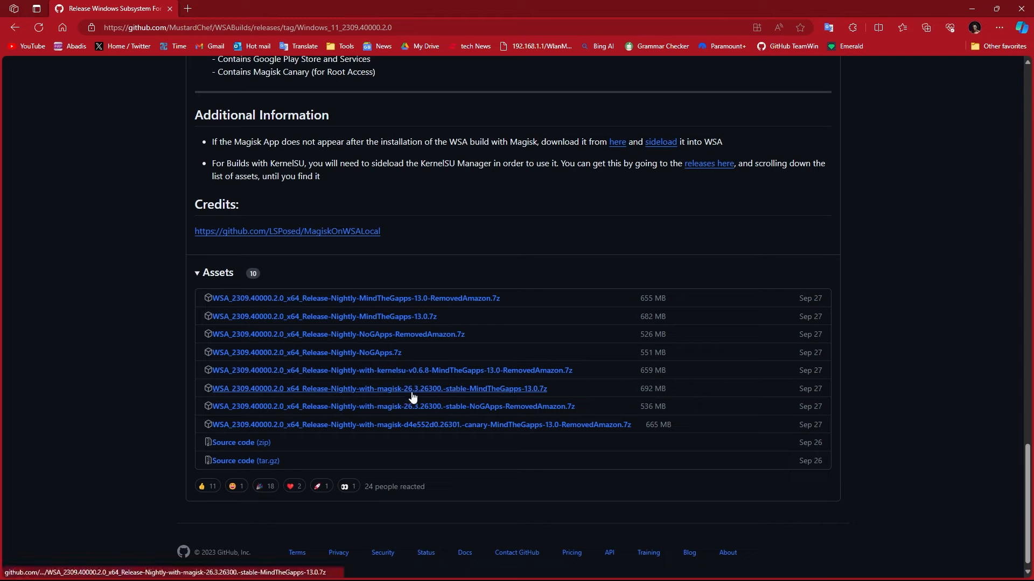
{"action": "left_click", "coordinate": [371, 395]}
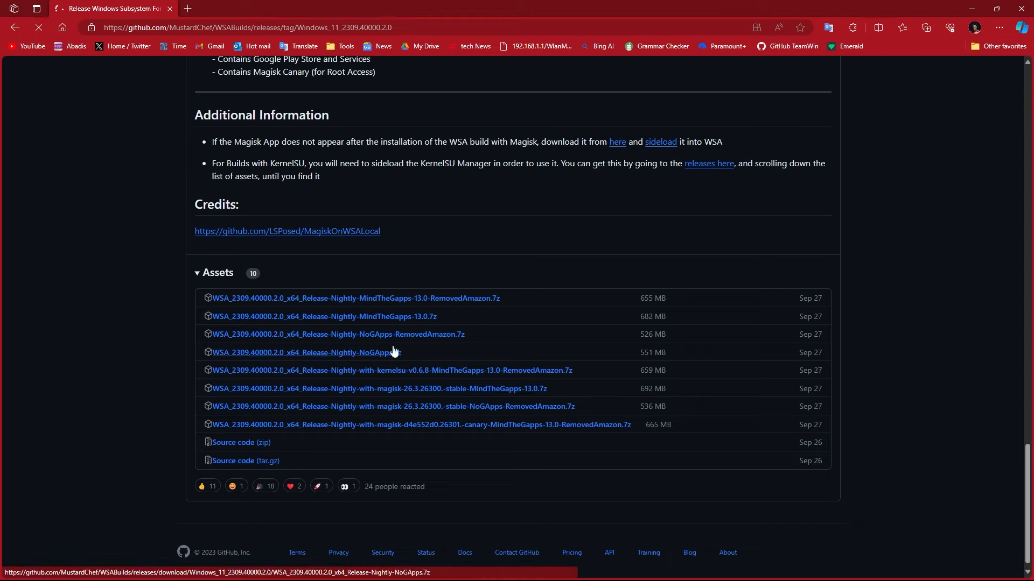
{"action": "scroll", "coordinate": [633, 356], "scroll_direction": "up", "scroll_amount": 20}
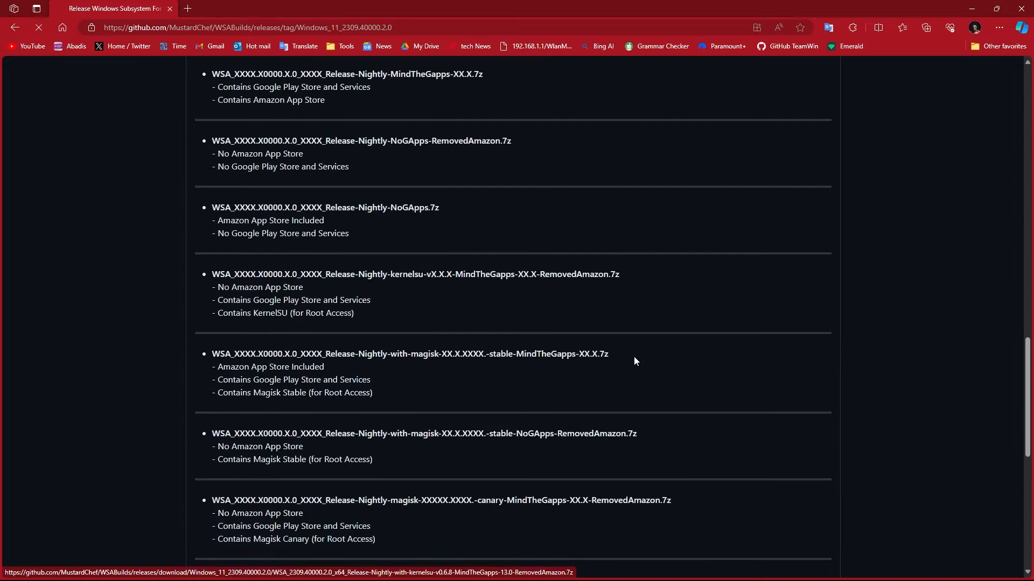
{"action": "scroll", "coordinate": [626, 357], "scroll_direction": "down", "scroll_amount": 20}
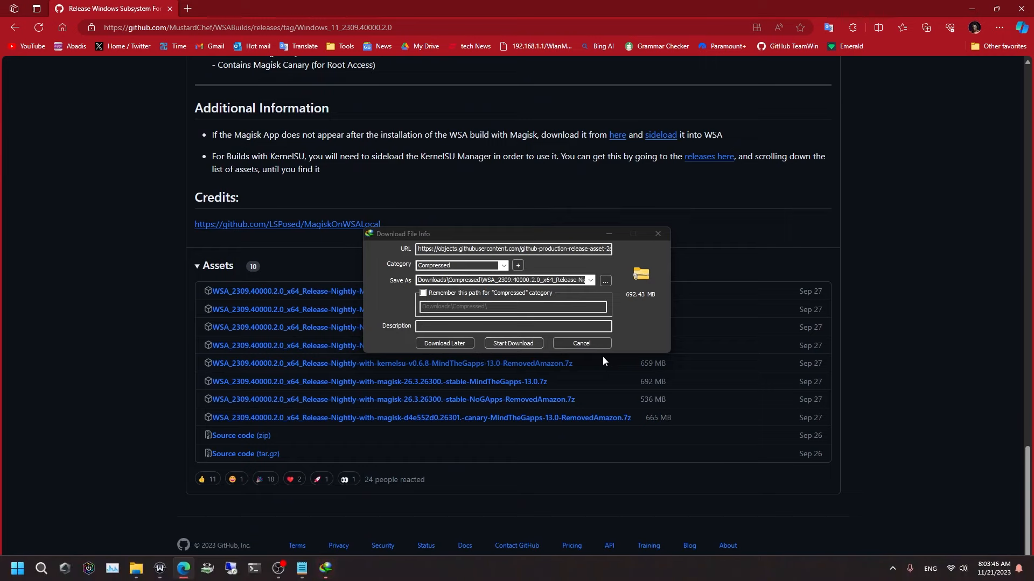
{"action": "left_click", "coordinate": [577, 344]}
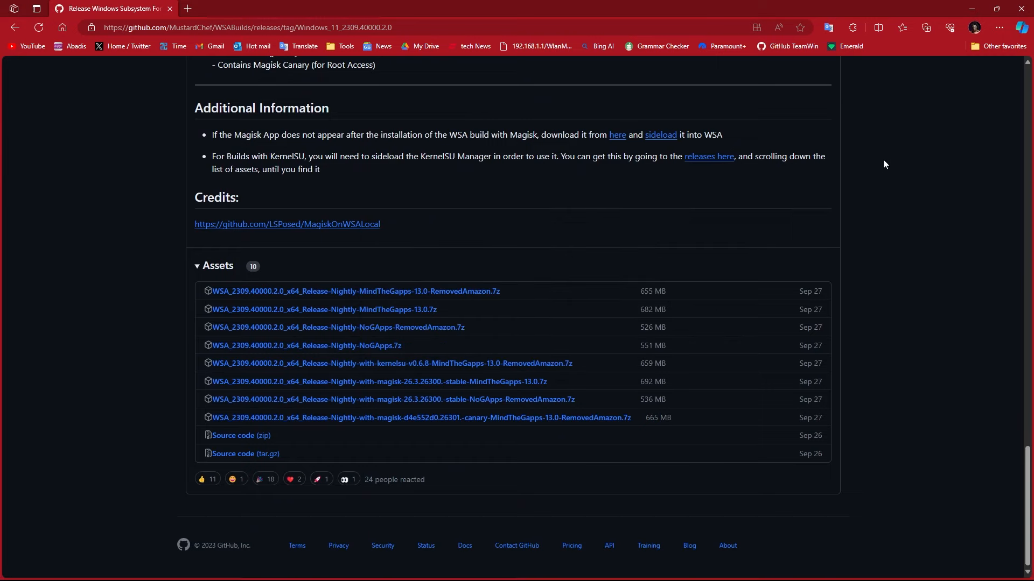
Close the browser, open the Magisk canary WSA archive in Downloads\Compressed, and copy its WSA_2309.40000.2.0_x64 folder.
{"action": "left_click", "coordinate": [1028, 7]}
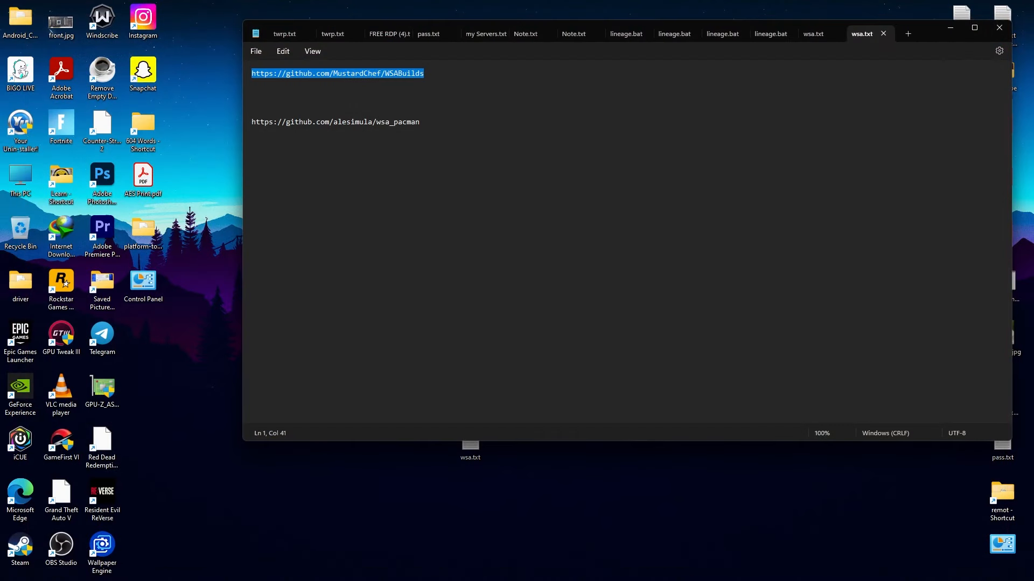
{"action": "left_click", "coordinate": [136, 569]}
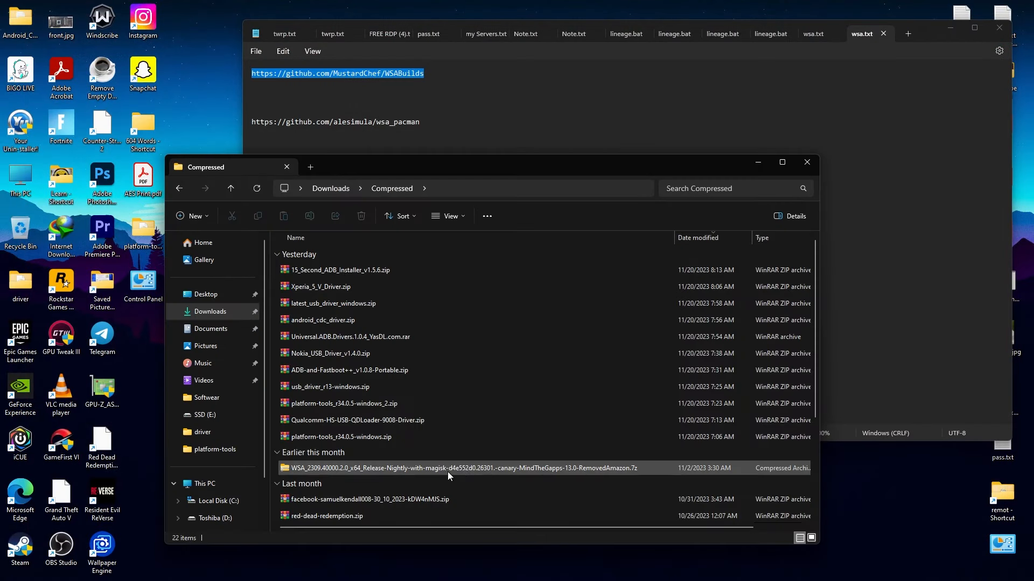
{"action": "right_click", "coordinate": [337, 470]}
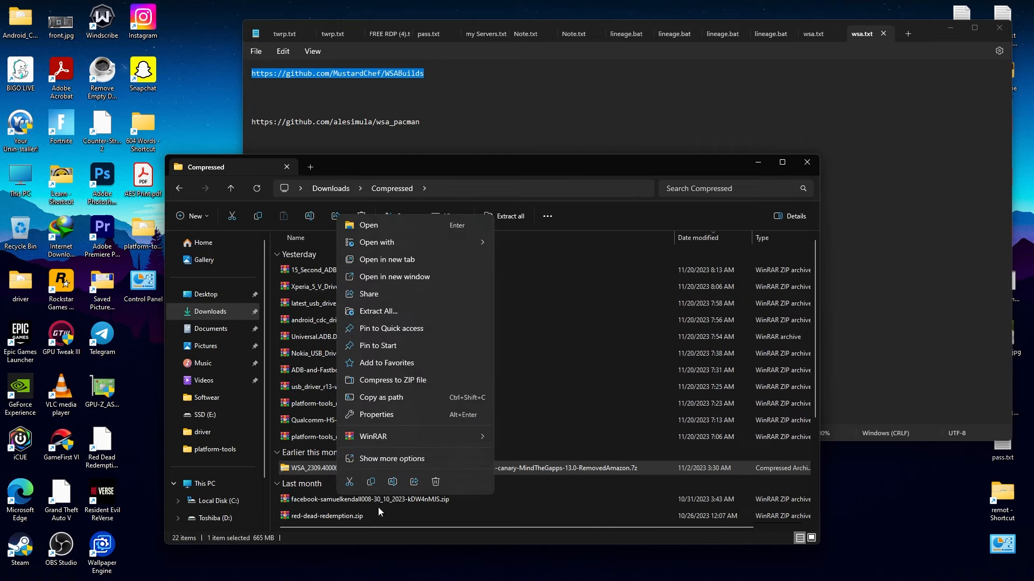
{"action": "double_click", "coordinate": [305, 467]}
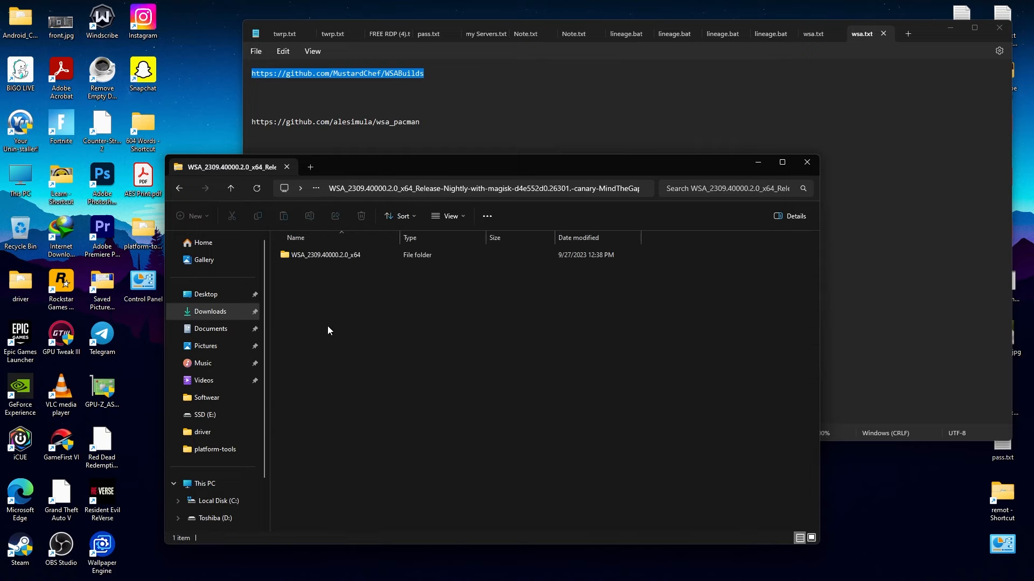
{"action": "right_click", "coordinate": [318, 257]}
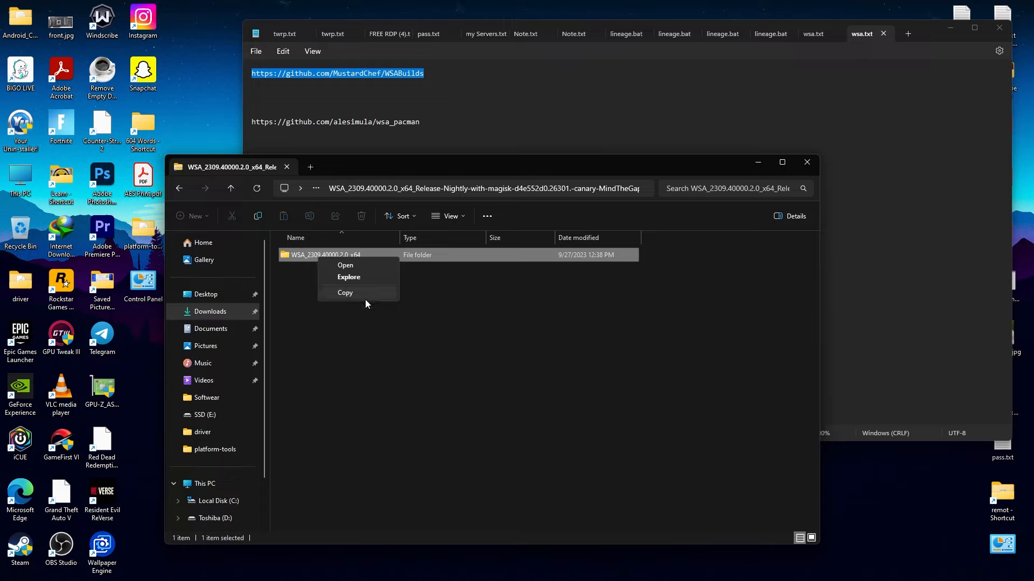
{"action": "left_click", "coordinate": [344, 293]}
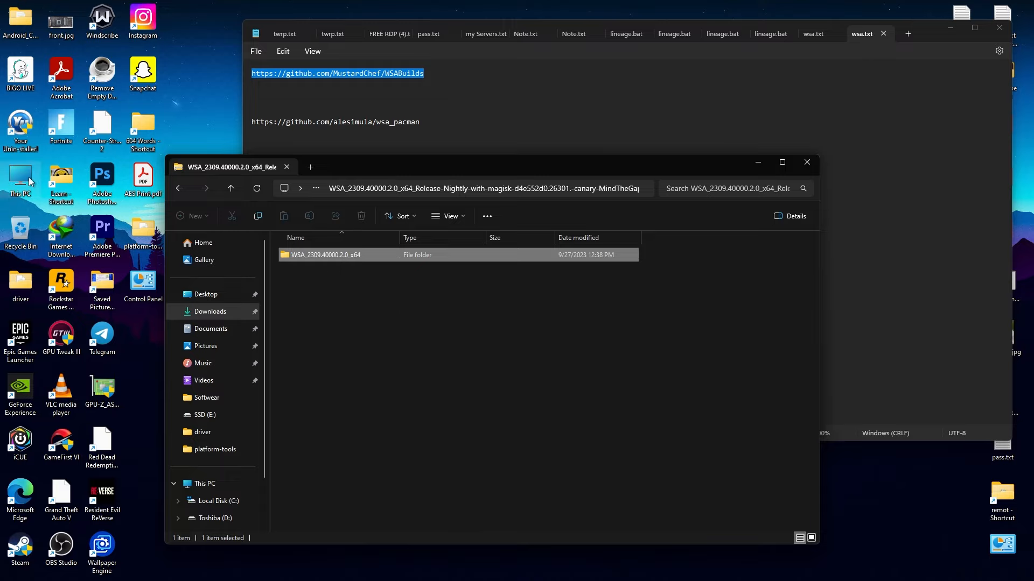
Open Local Disk (C:) from This PC and show the options for pasting the copied folder there.
{"action": "double_click", "coordinate": [30, 182]}
{"action": "double_click", "coordinate": [346, 286]}
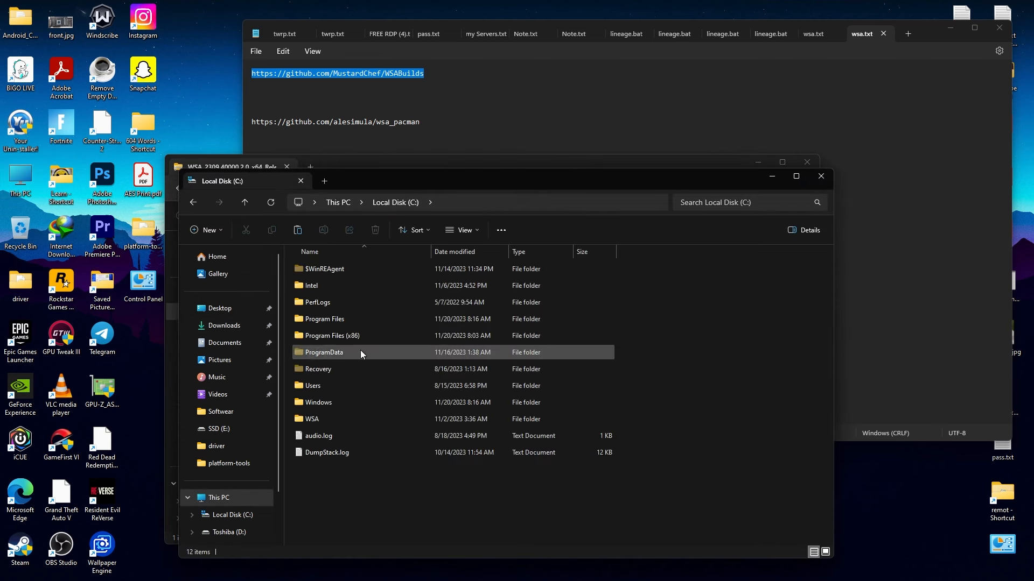
{"action": "right_click", "coordinate": [348, 509]}
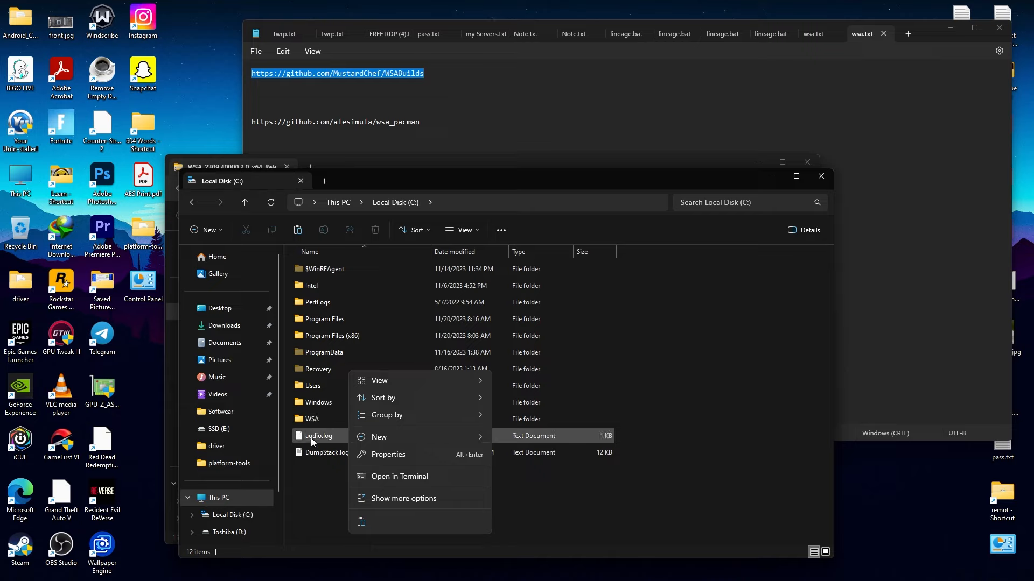
{"action": "left_click", "coordinate": [305, 512]}
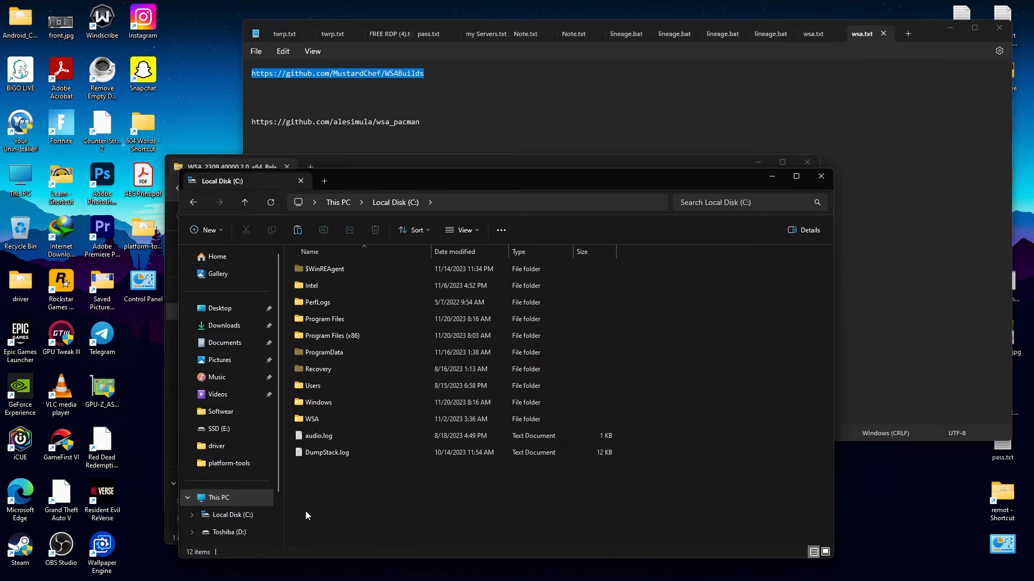
Open the WSA_2309.40000.2.0_x64 folder inside the WSA folder on Local Disk (C:).
{"action": "double_click", "coordinate": [322, 421]}
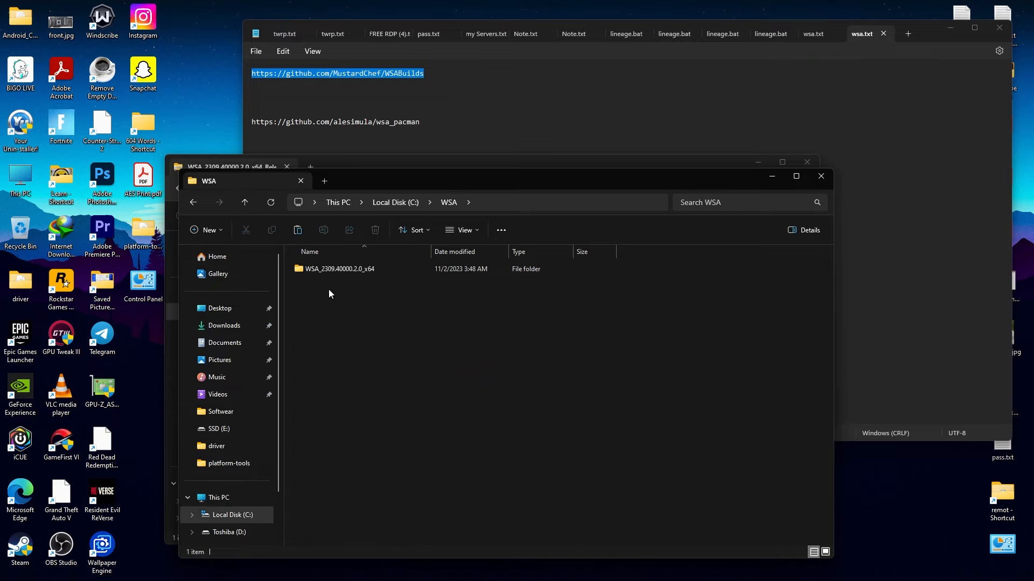
{"action": "left_click", "coordinate": [193, 202]}
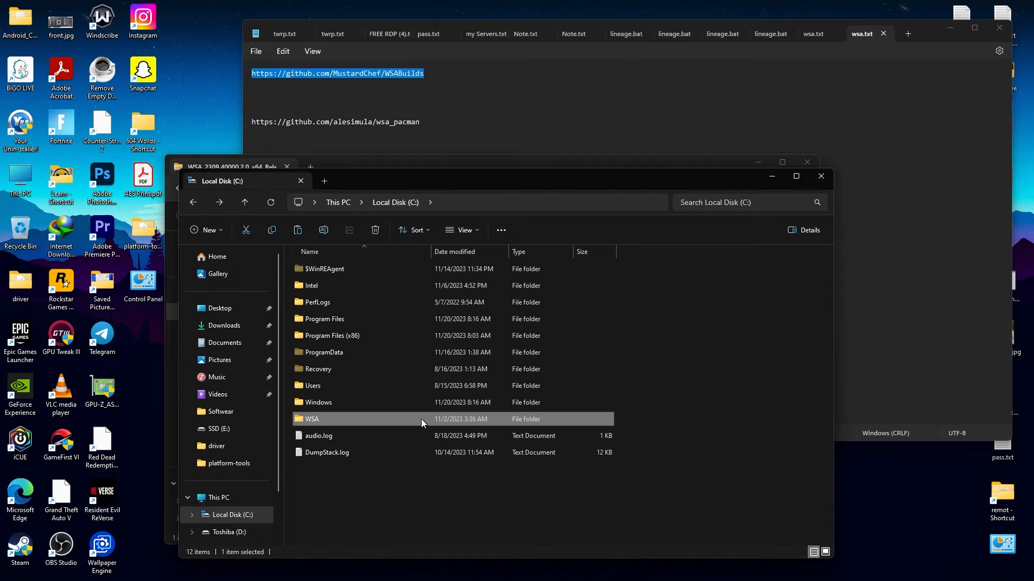
{"action": "double_click", "coordinate": [314, 417]}
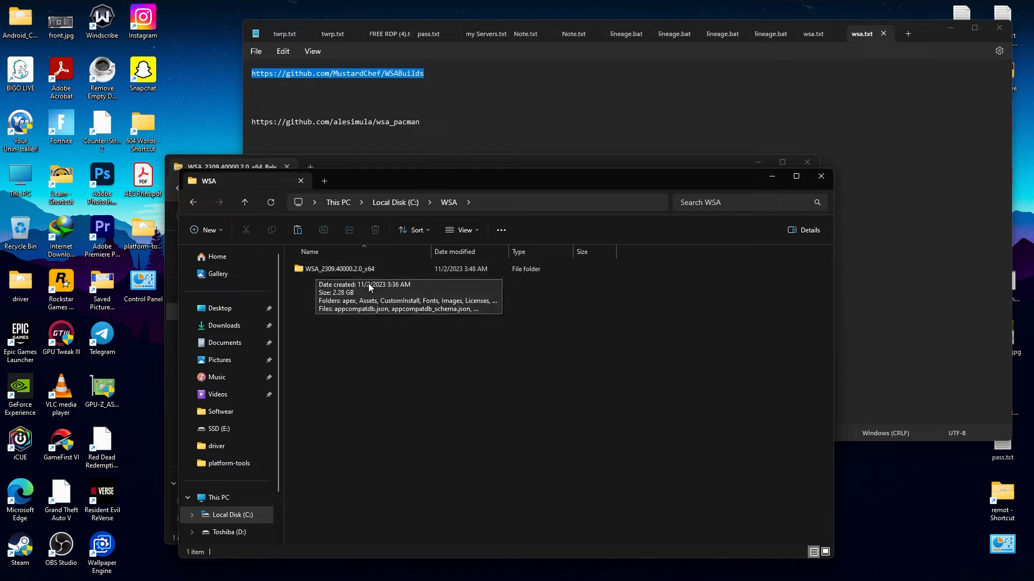
{"action": "key", "text": "alt+Left"}
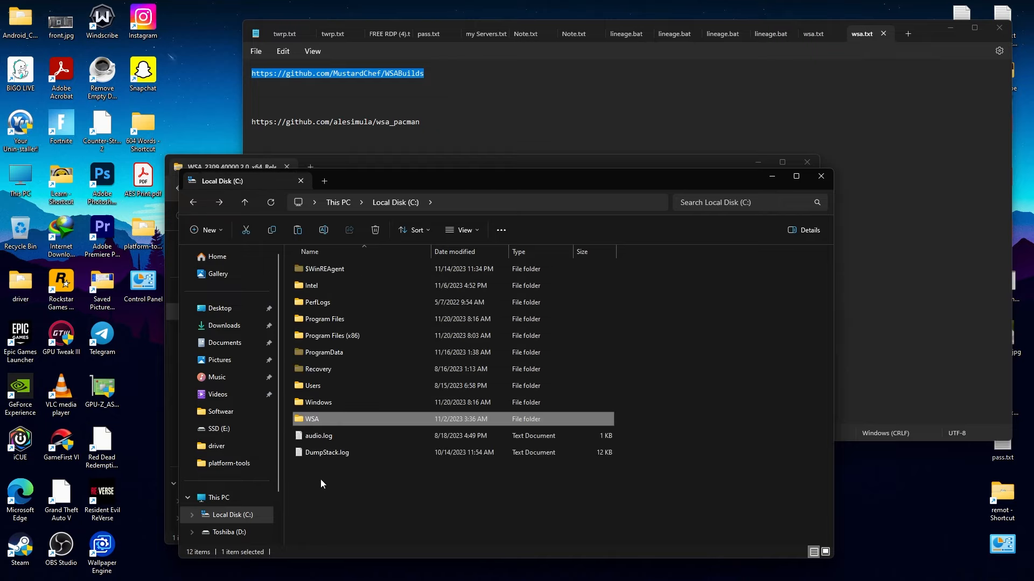
{"action": "double_click", "coordinate": [324, 416]}
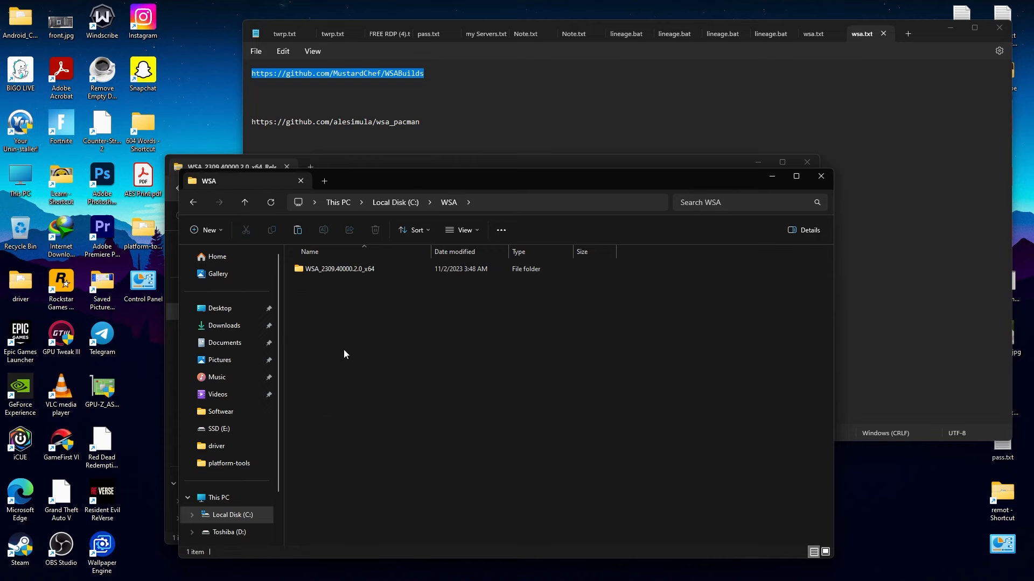
{"action": "left_click", "coordinate": [364, 268]}
{"action": "double_click", "coordinate": [365, 268]}
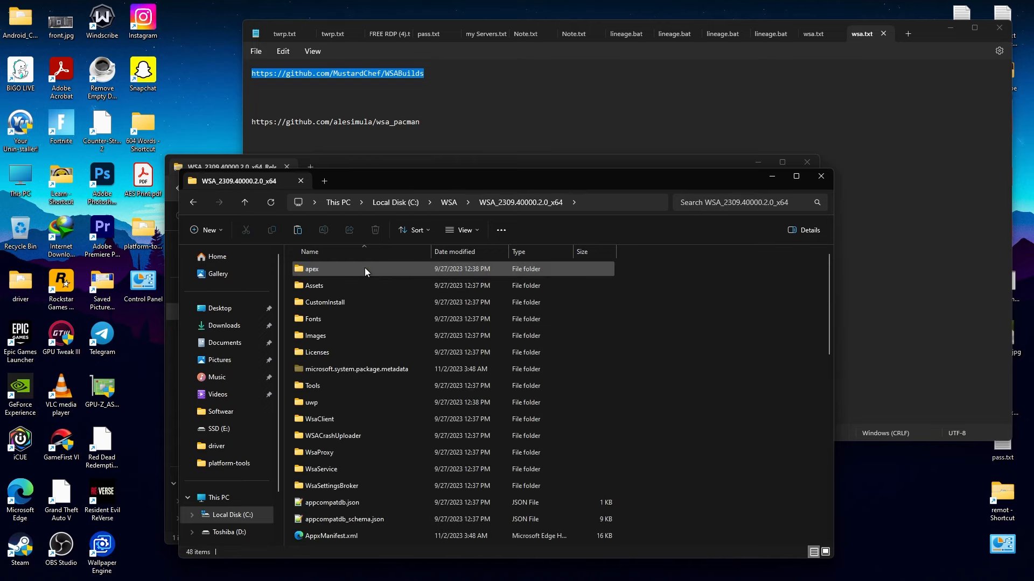
Maximize the folder window, locate Run.bat, and view the available options for running it.
{"action": "left_click", "coordinate": [796, 176]}
{"action": "scroll", "coordinate": [587, 351], "scroll_direction": "down", "scroll_amount": 5}
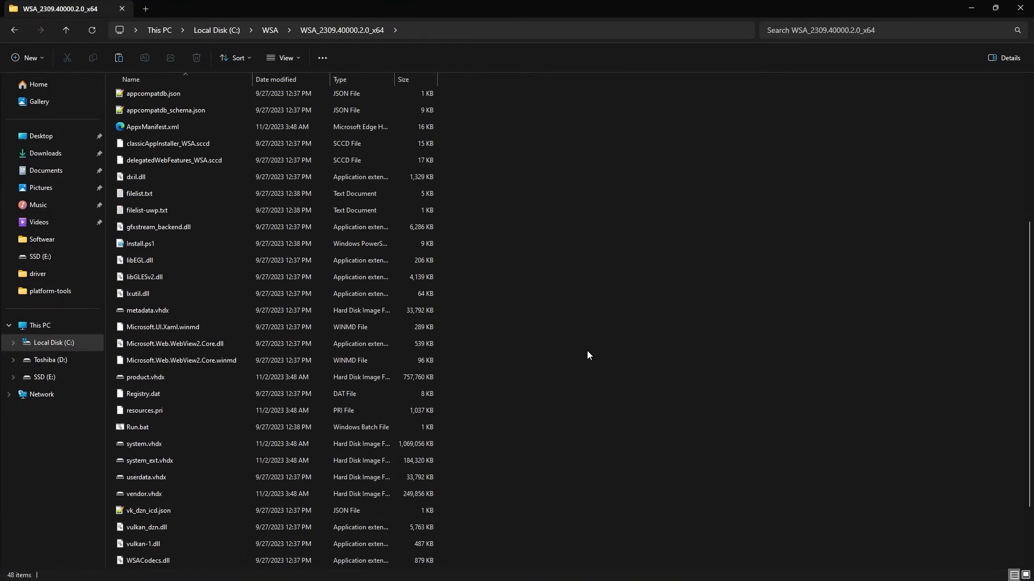
{"action": "scroll", "coordinate": [587, 351], "scroll_direction": "down", "scroll_amount": 2}
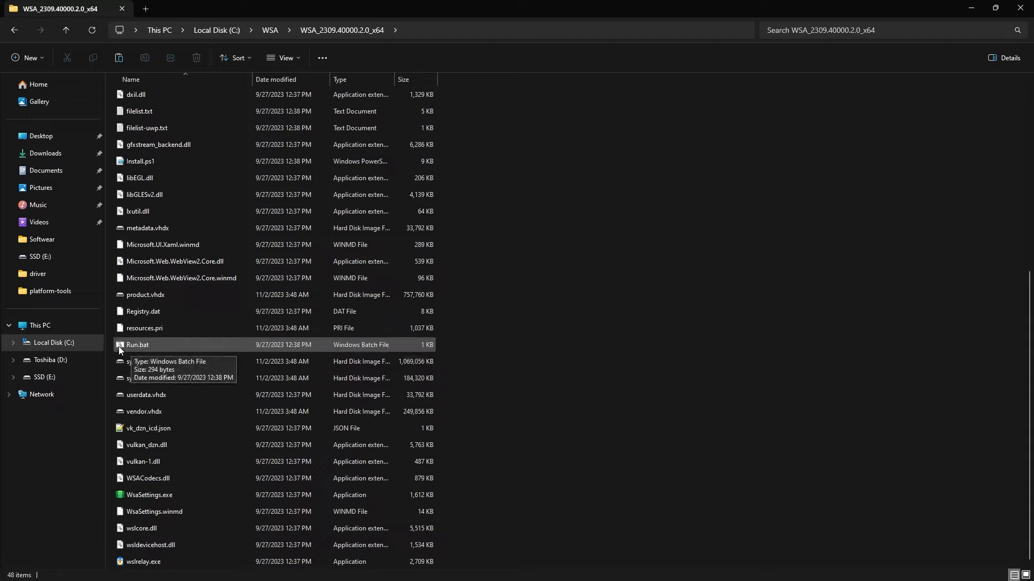
{"action": "right_click", "coordinate": [136, 344]}
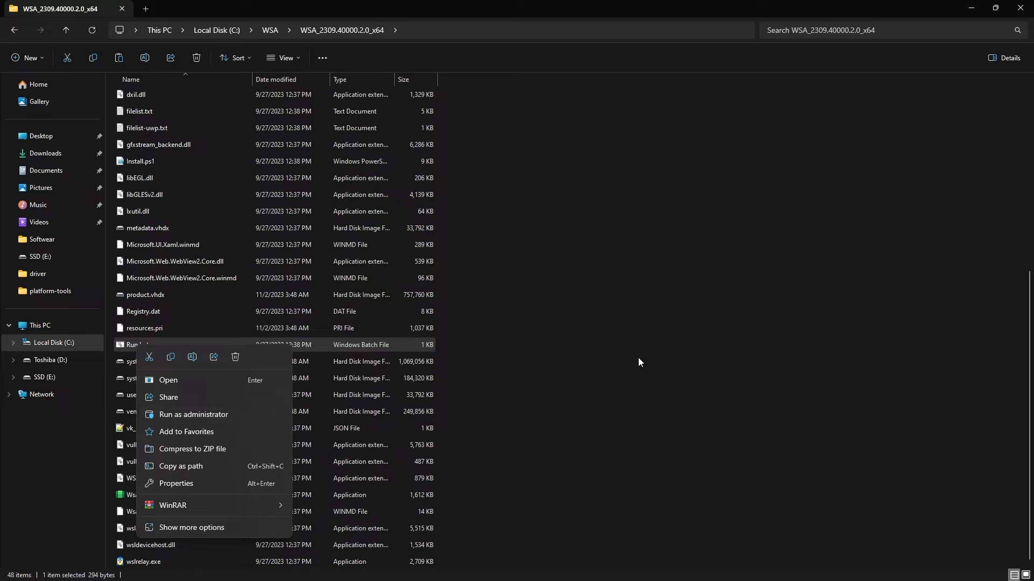
{"action": "left_click", "coordinate": [688, 349]}
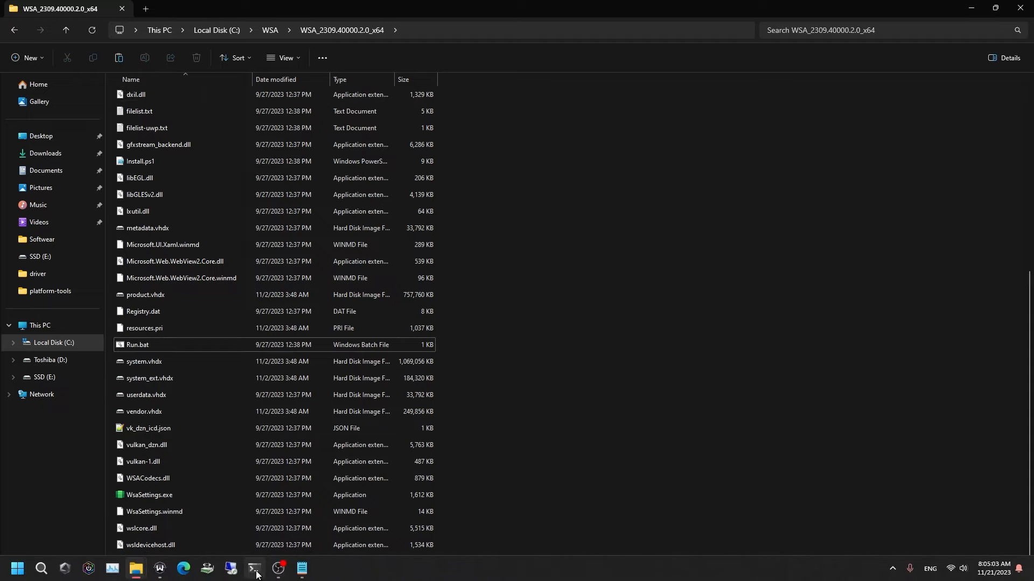
Open a Windows PowerShell terminal window and close it again without running any command.
{"action": "left_click", "coordinate": [256, 572]}
{"action": "left_click_drag", "start_coordinate": [270, 70], "coordinate": [258, 95]}
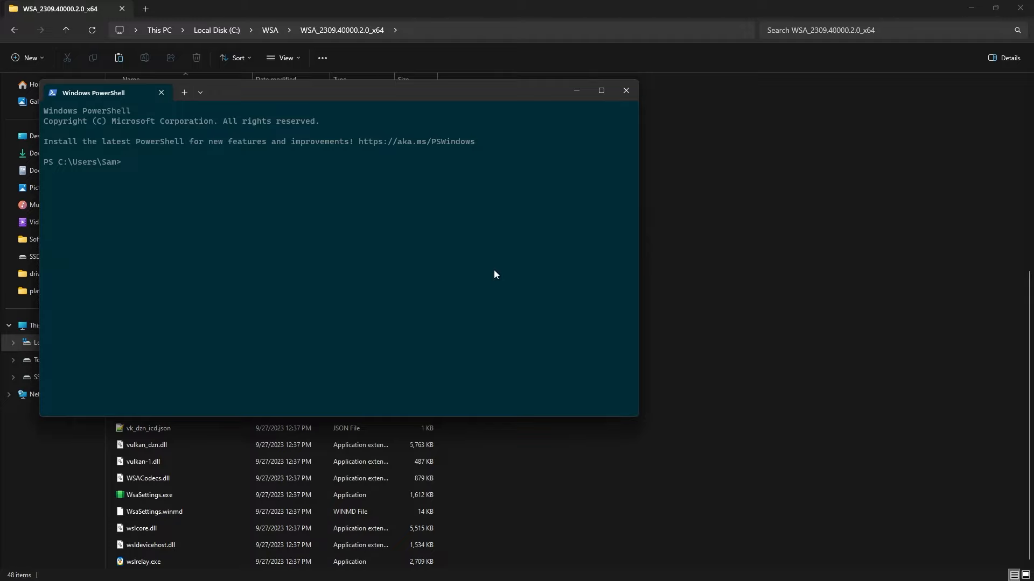
{"action": "left_click", "coordinate": [625, 92]}
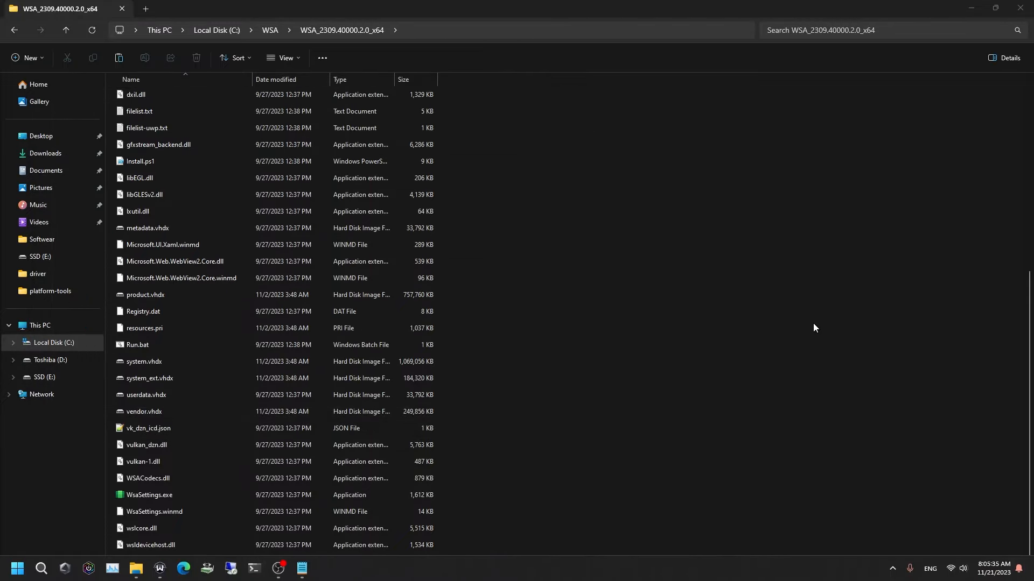
Close the WSA installation folder and search Windows for "wsa" to look for the installed Android apps.
{"action": "left_click", "coordinate": [1020, 8]}
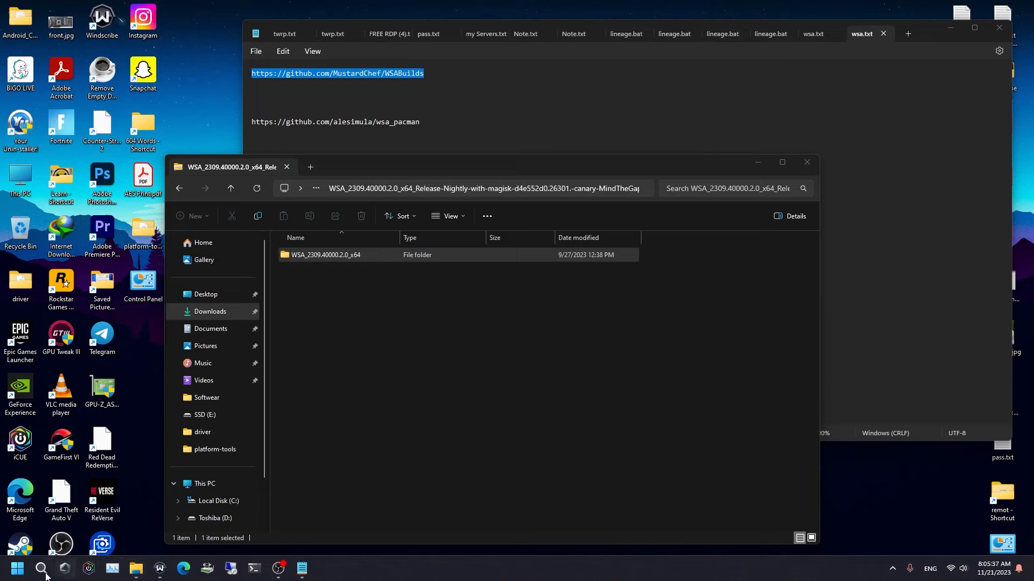
{"action": "left_click", "coordinate": [42, 572]}
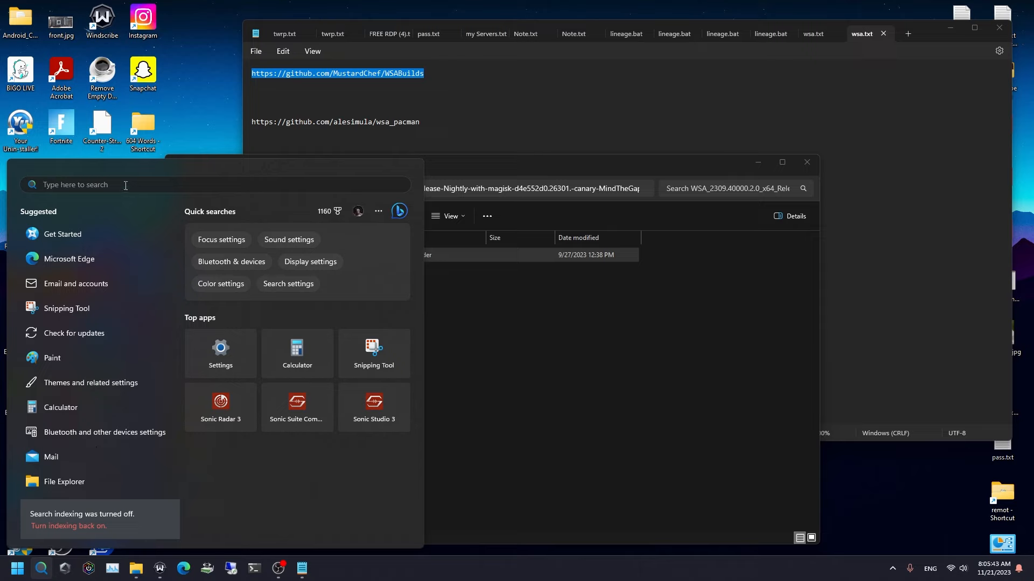
{"action": "type", "text": "wsa"}
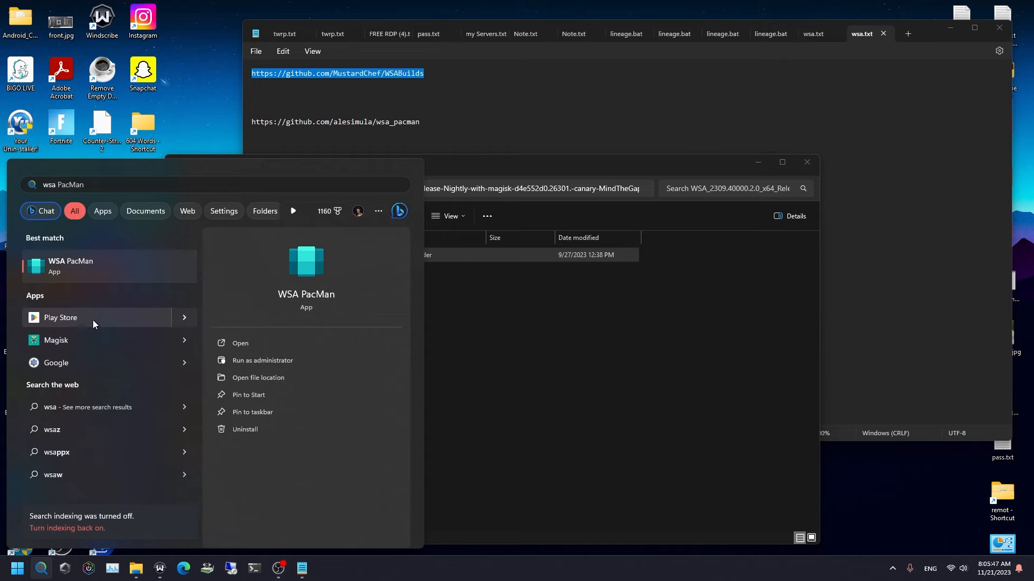
{"action": "key", "text": "BackSpace"}
{"action": "key", "text": "BackSpace"}
{"action": "key", "text": "BackSpace"}
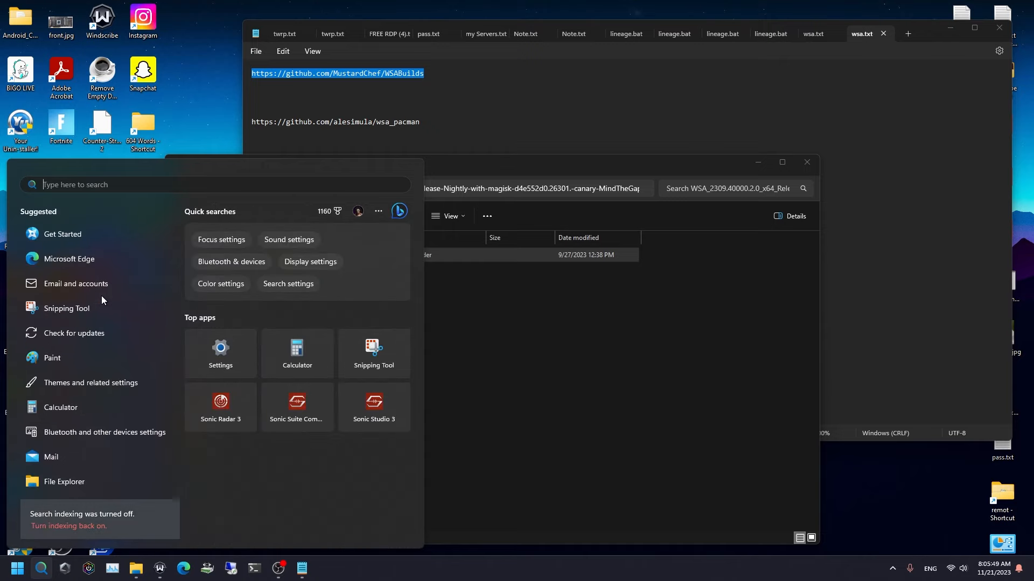
{"action": "left_click", "coordinate": [17, 567]}
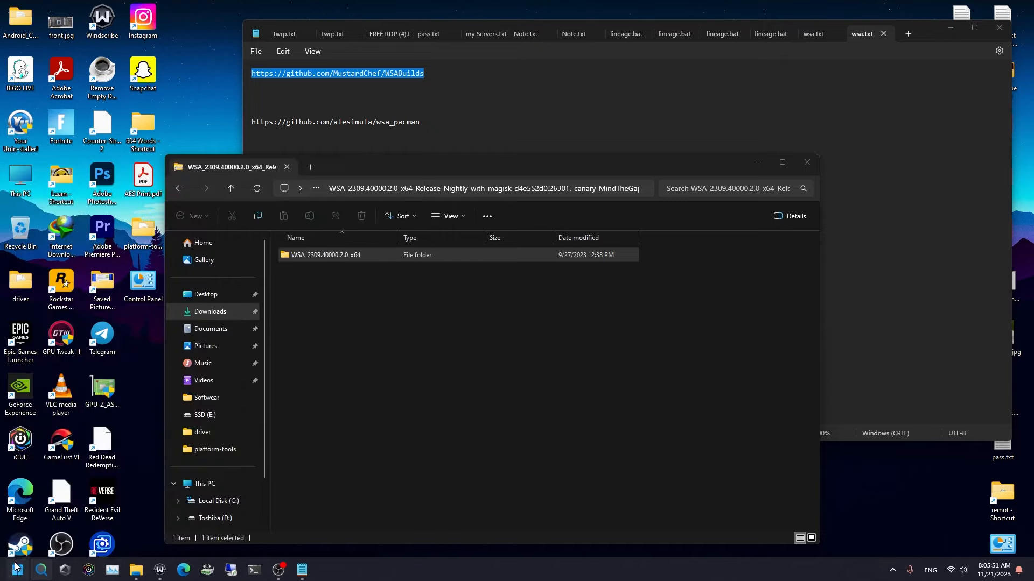
Find Windows Subsystem for Android in the full list of installed apps and launch it.
{"action": "left_click", "coordinate": [16, 566]}
{"action": "left_click", "coordinate": [302, 221]}
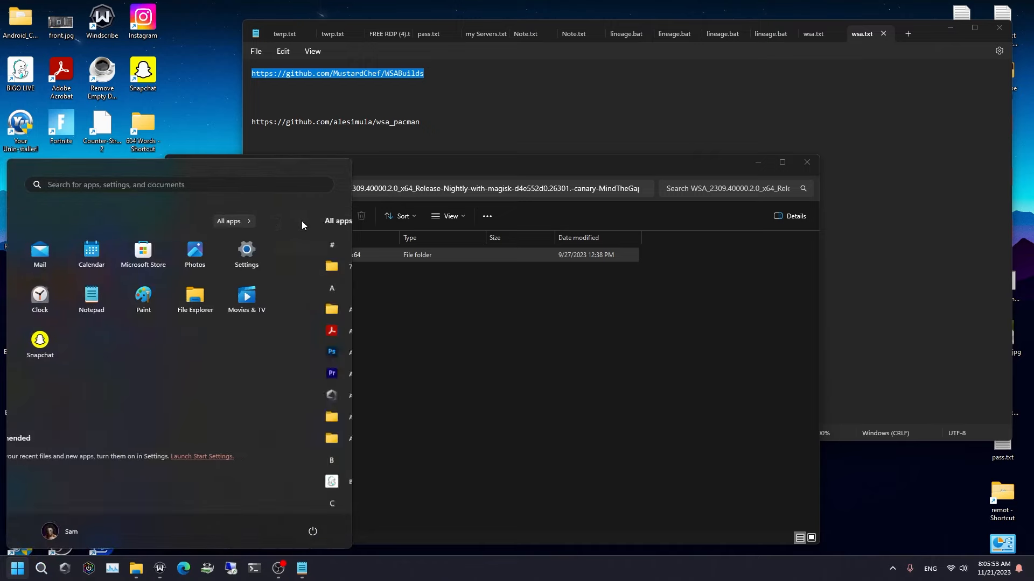
{"action": "scroll", "coordinate": [193, 357], "scroll_direction": "down", "scroll_amount": 1}
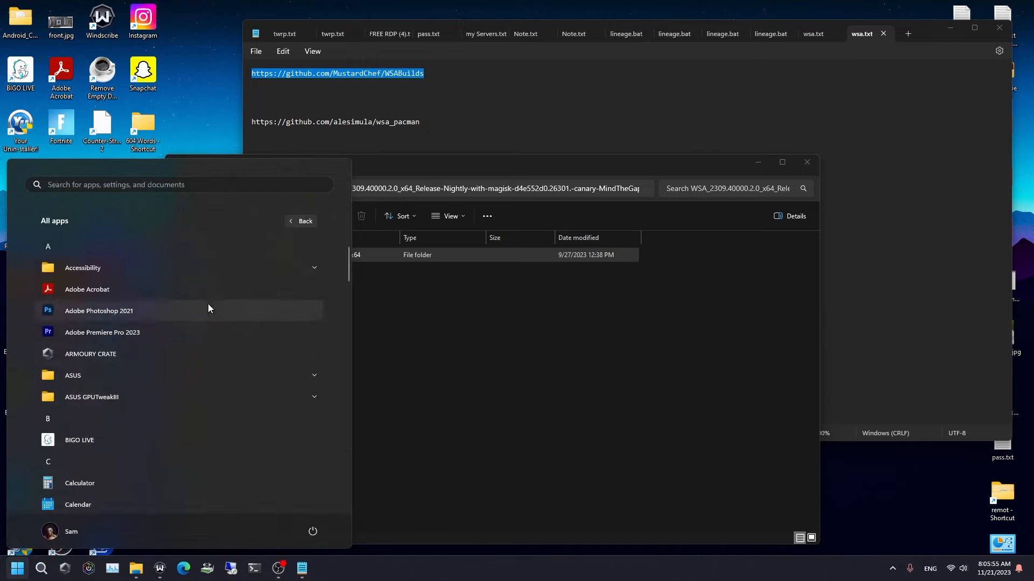
{"action": "scroll", "coordinate": [207, 323], "scroll_direction": "down", "scroll_amount": 10}
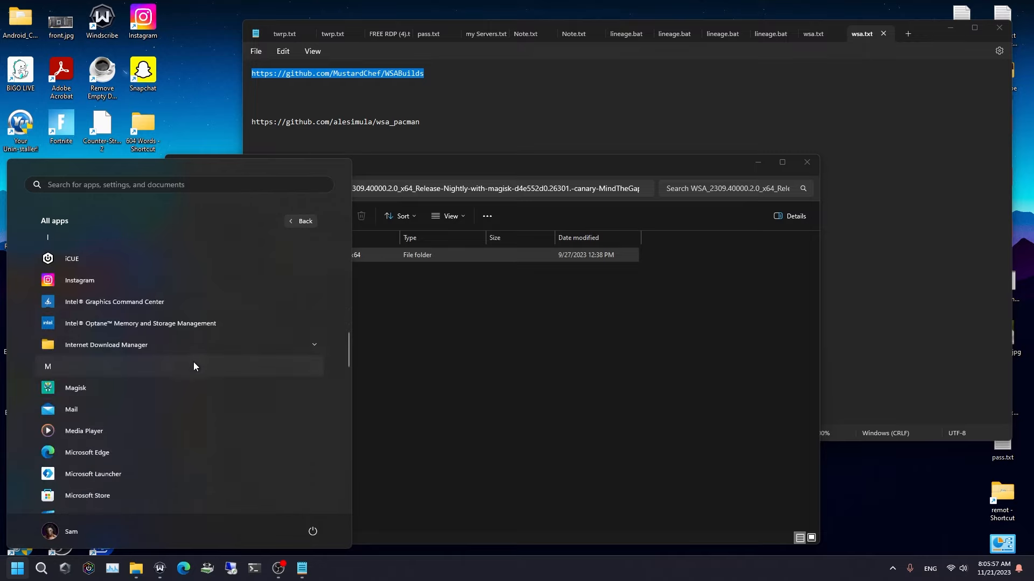
{"action": "scroll", "coordinate": [190, 421], "scroll_direction": "down", "scroll_amount": 4}
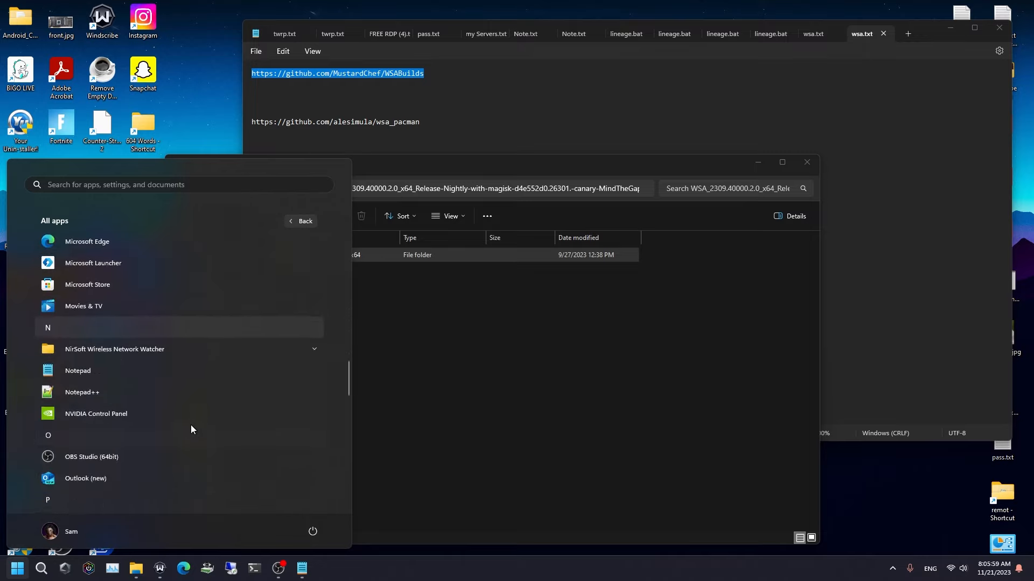
{"action": "scroll", "coordinate": [191, 428], "scroll_direction": "down", "scroll_amount": 6}
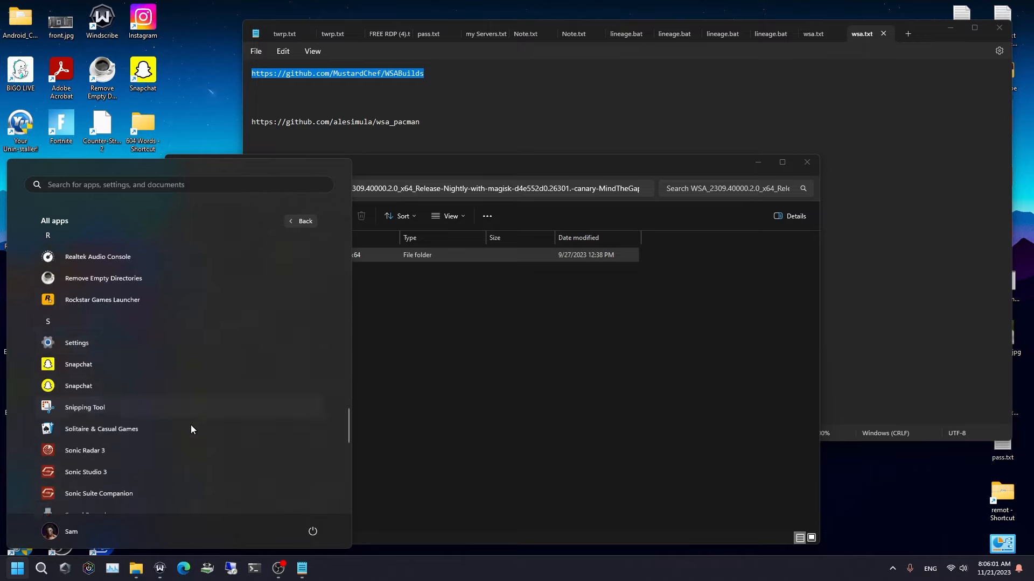
{"action": "scroll", "coordinate": [192, 429], "scroll_direction": "down", "scroll_amount": 8}
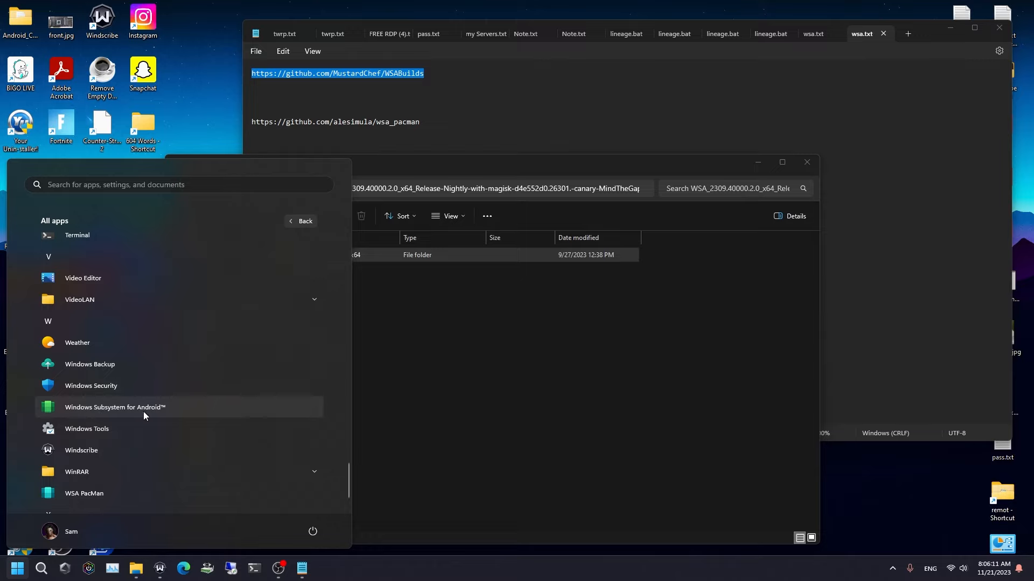
{"action": "left_click", "coordinate": [160, 413]}
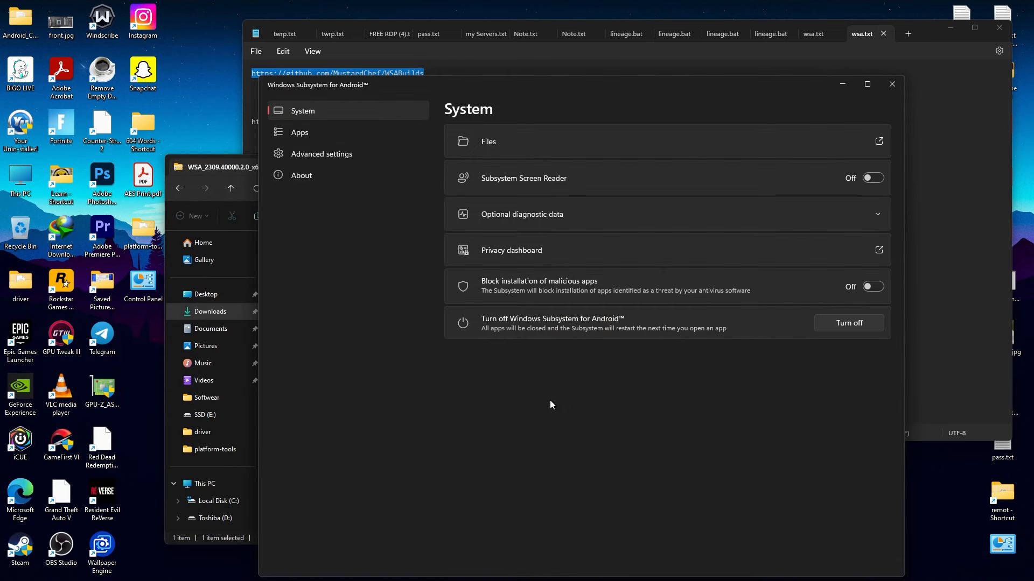
View the subsystem's Android file storage, open Instagram's notifications, and close both Android windows.
{"action": "left_click", "coordinate": [883, 146]}
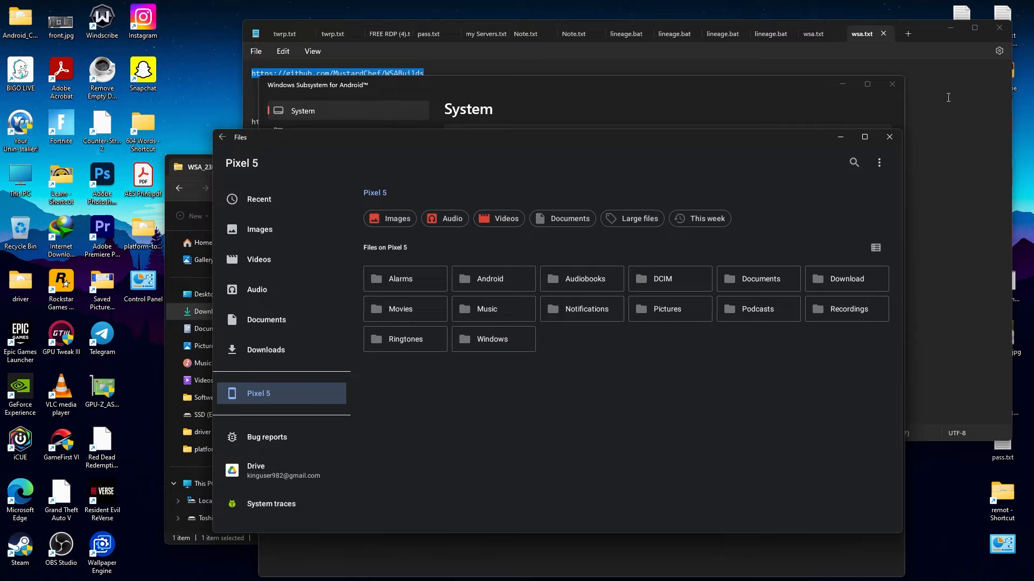
{"action": "left_click", "coordinate": [889, 137]}
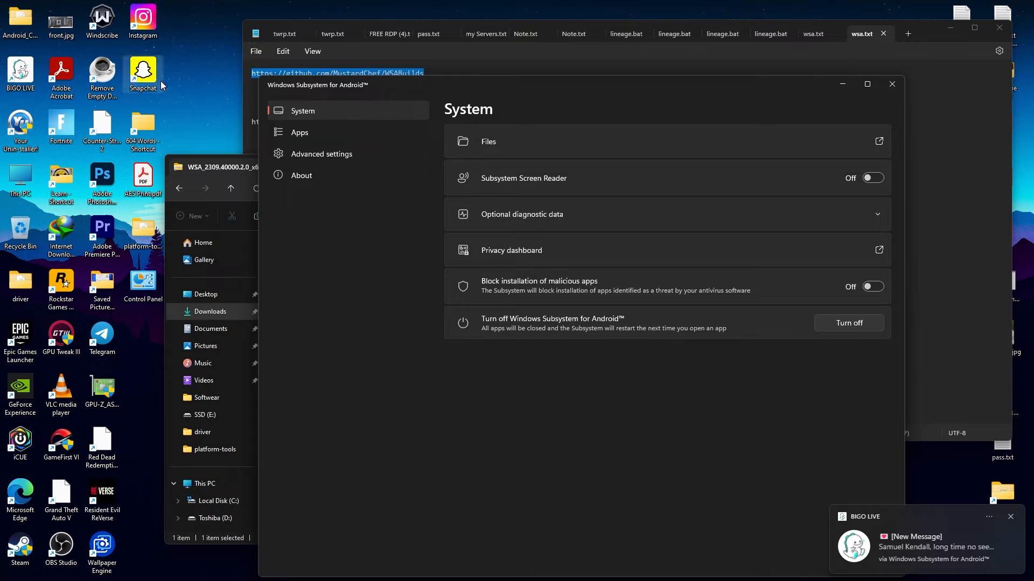
{"action": "double_click", "coordinate": [143, 22]}
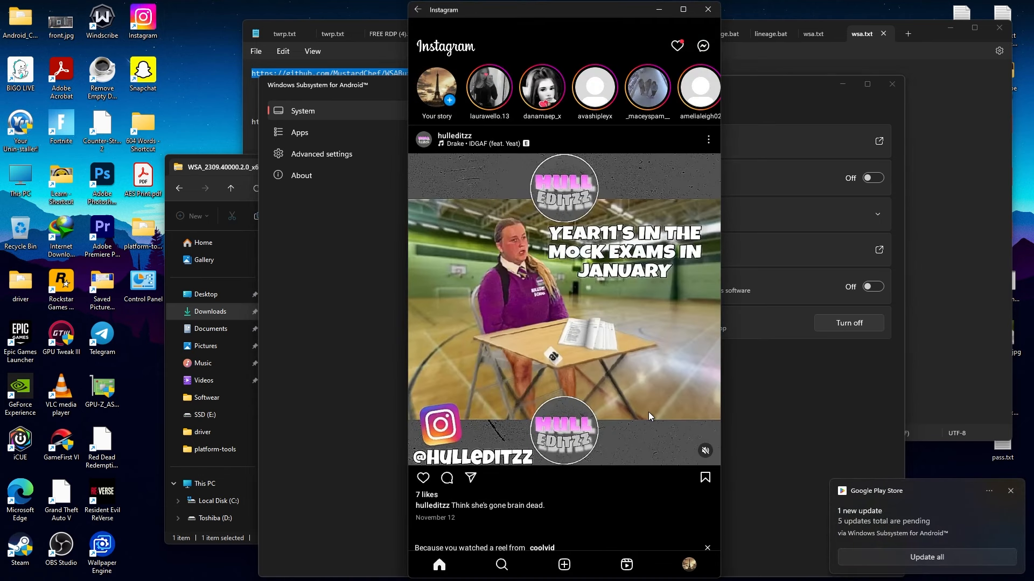
{"action": "left_click", "coordinate": [678, 46]}
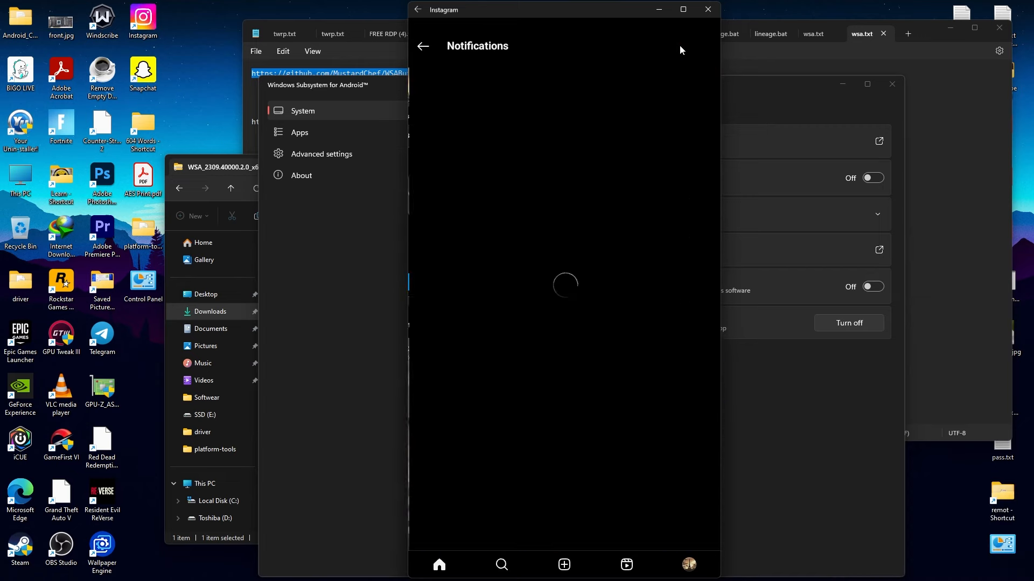
{"action": "left_click", "coordinate": [709, 8]}
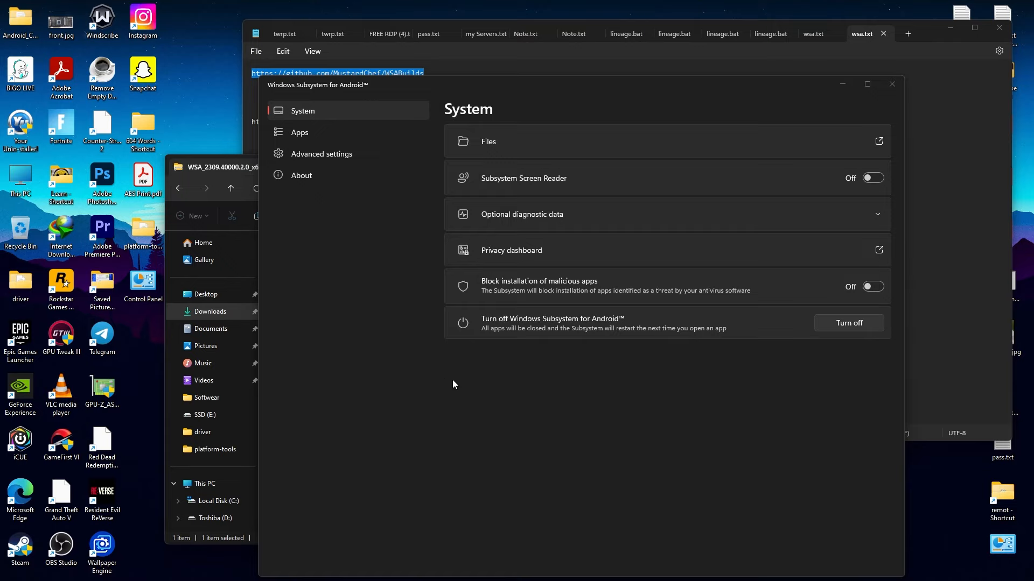
Close the subsystem settings and the WSA release folder, and select the wsa_pacman link in wsa.txt.
{"action": "left_click", "coordinate": [893, 84]}
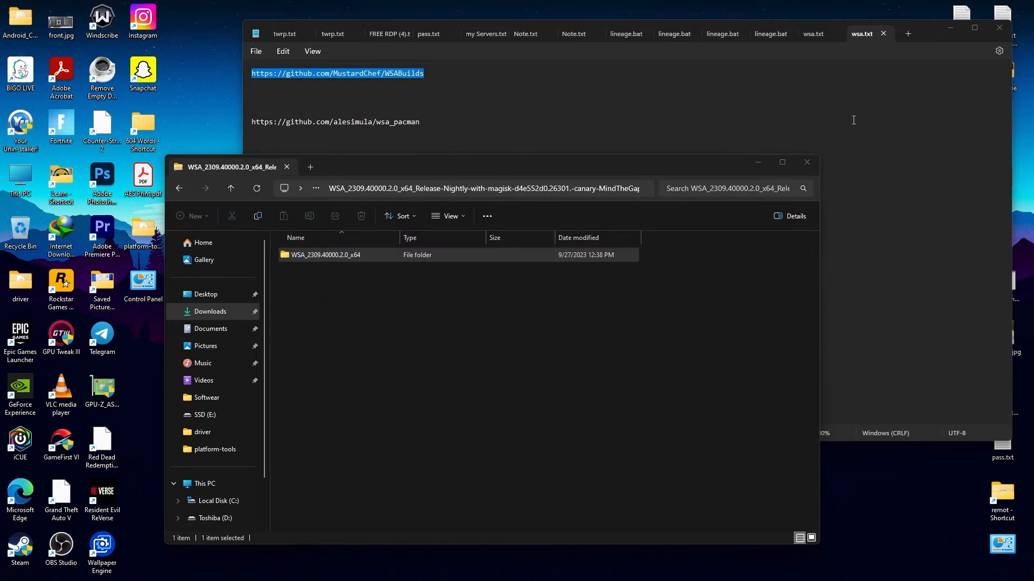
{"action": "left_click", "coordinate": [807, 162]}
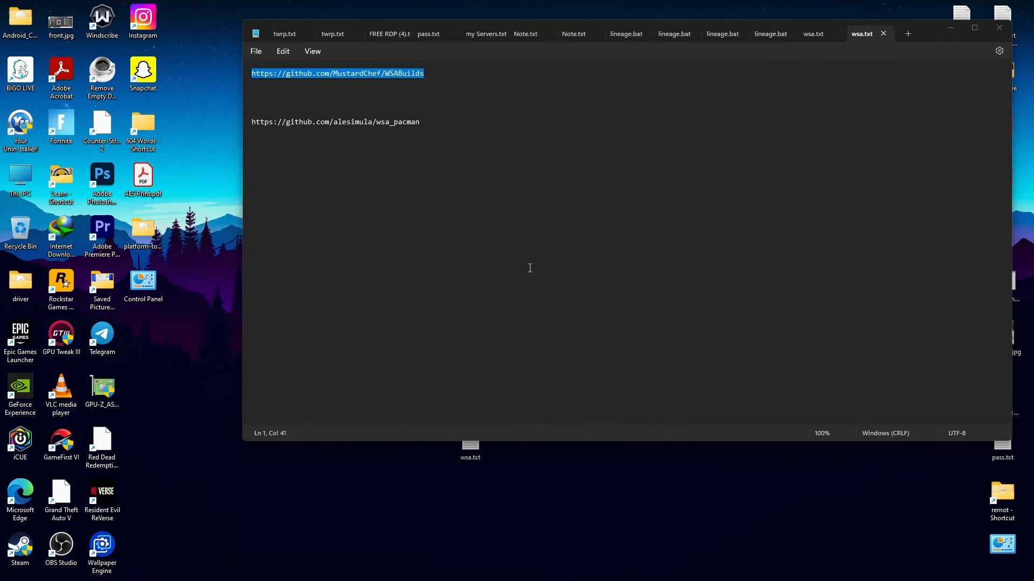
{"action": "left_click", "coordinate": [442, 199]}
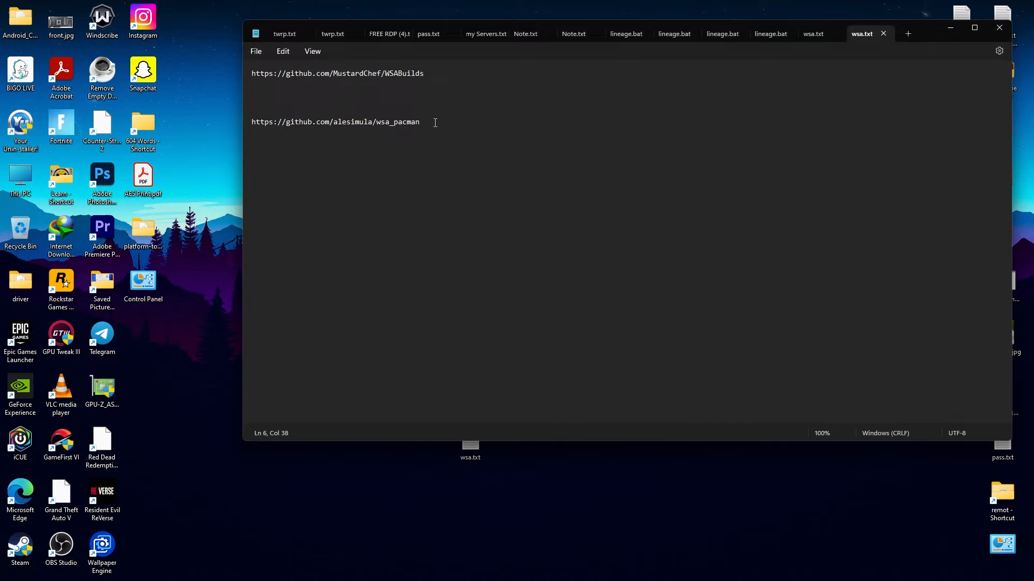
{"action": "left_click_drag", "start_coordinate": [435, 123], "coordinate": [251, 129]}
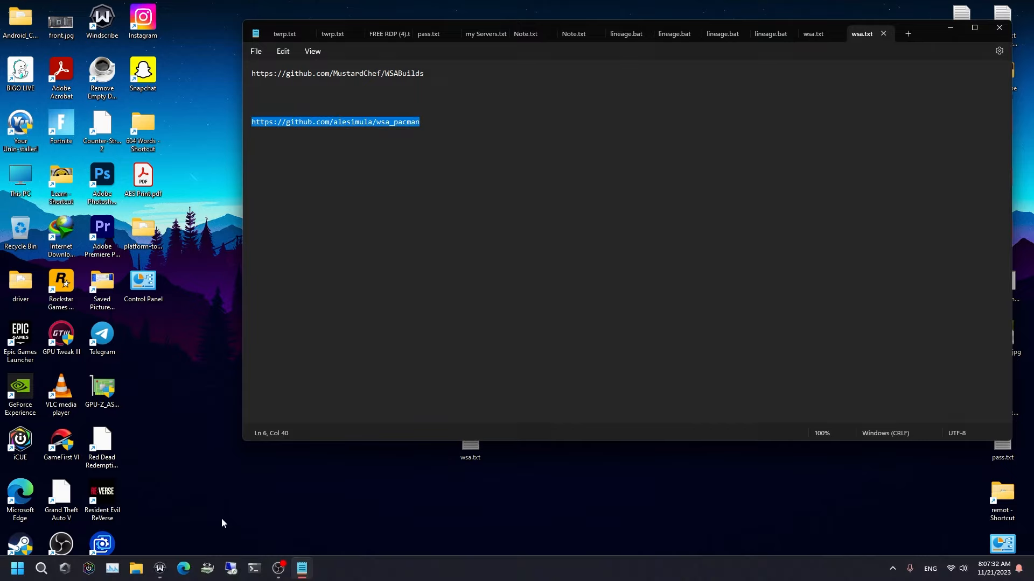
{"action": "left_click", "coordinate": [202, 485]}
Open the Downloads folder in a new File Explorer window and show its files as larger icons.
{"action": "left_click", "coordinate": [136, 575]}
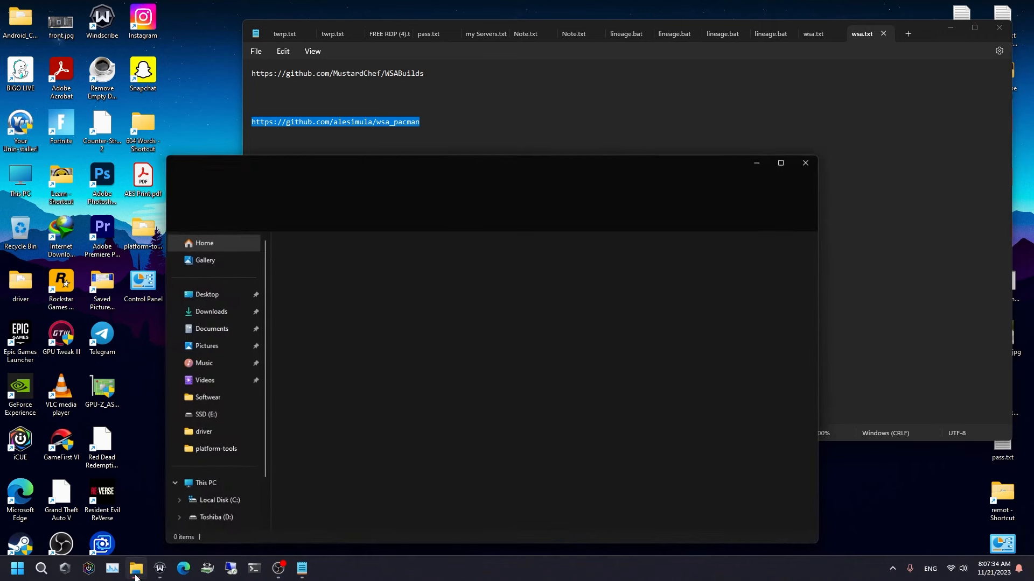
{"action": "left_click", "coordinate": [205, 315]}
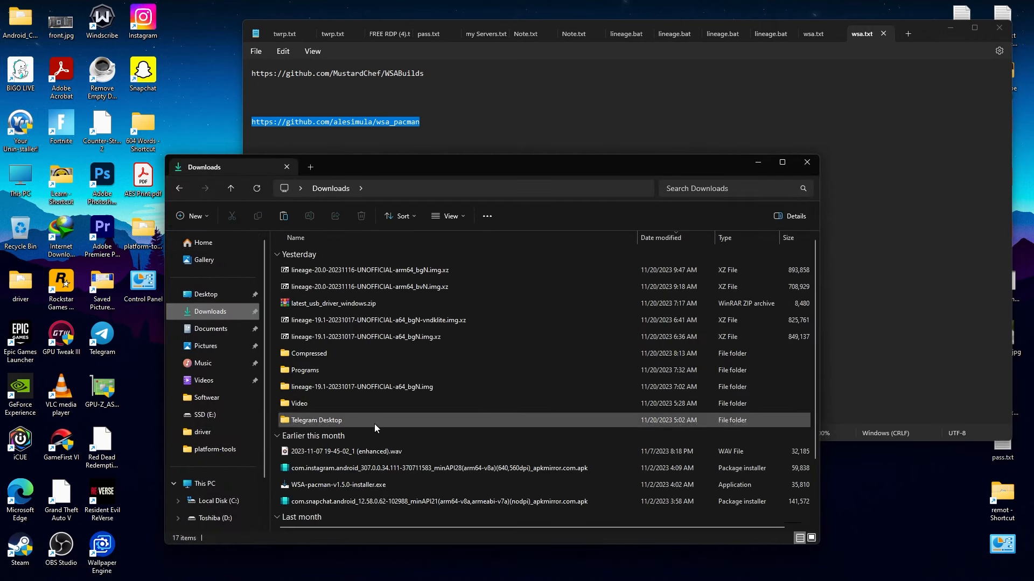
{"action": "scroll", "coordinate": [396, 480], "scroll_direction": "down", "scroll_amount": 2}
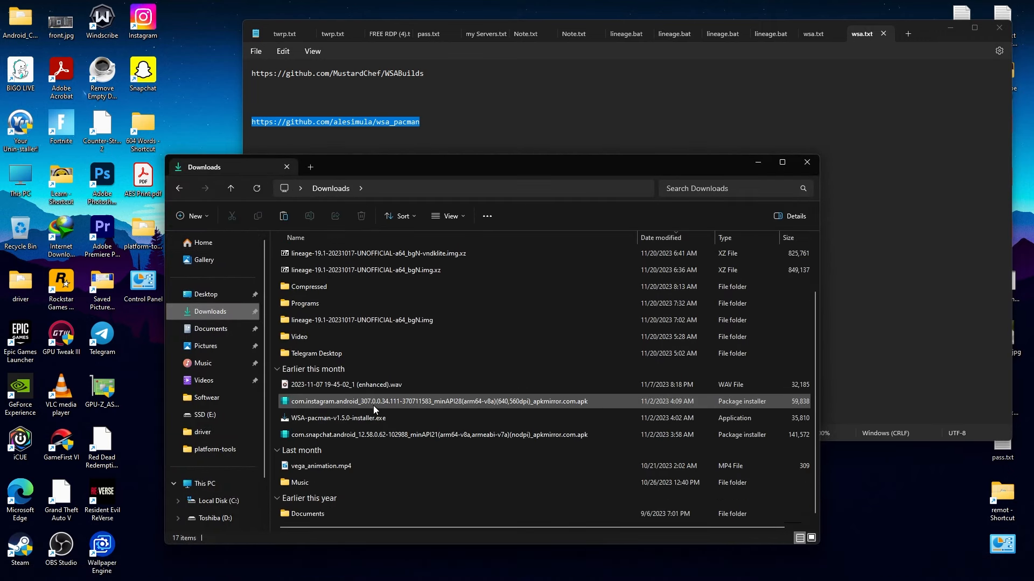
{"action": "scroll", "coordinate": [374, 409], "scroll_direction": "up", "scroll_amount": 2}
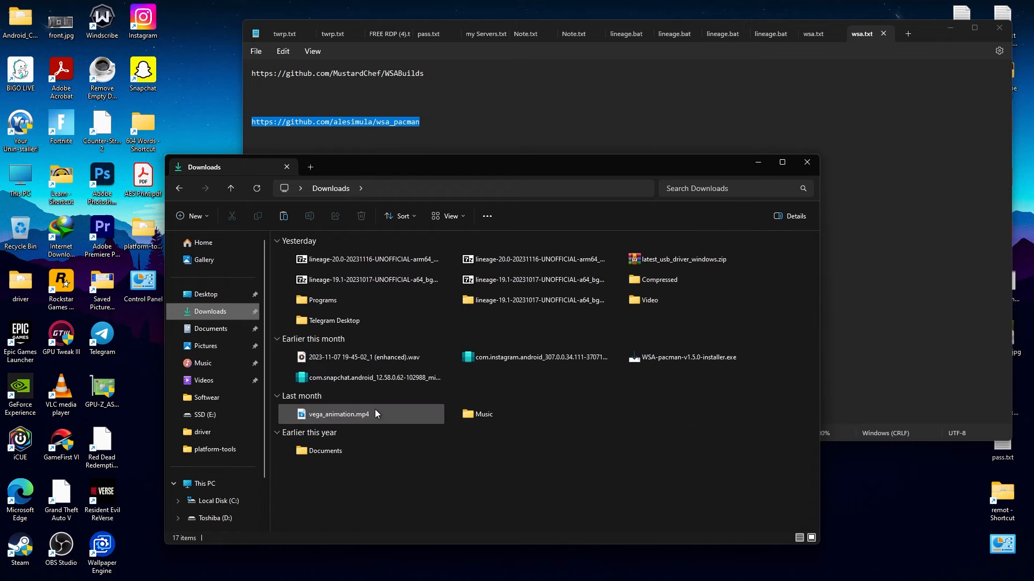
{"action": "scroll", "coordinate": [376, 409], "scroll_direction": "up", "scroll_amount": 1}
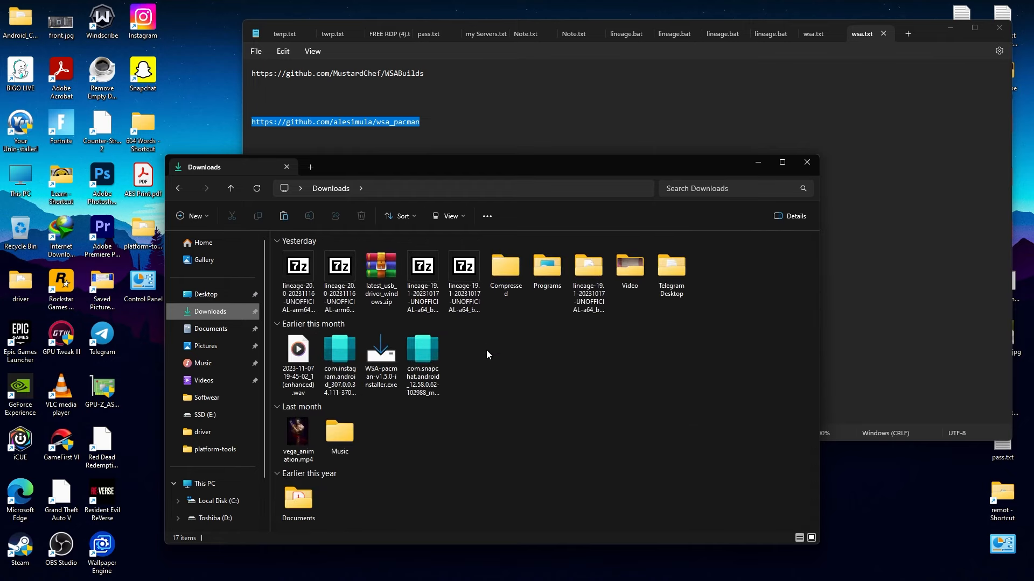
View the file details of the Snapchat APK, select the Instagram APK, and minimize the Downloads window.
{"action": "left_click", "coordinate": [423, 362]}
{"action": "left_click", "coordinate": [796, 217]}
{"action": "left_click", "coordinate": [798, 216]}
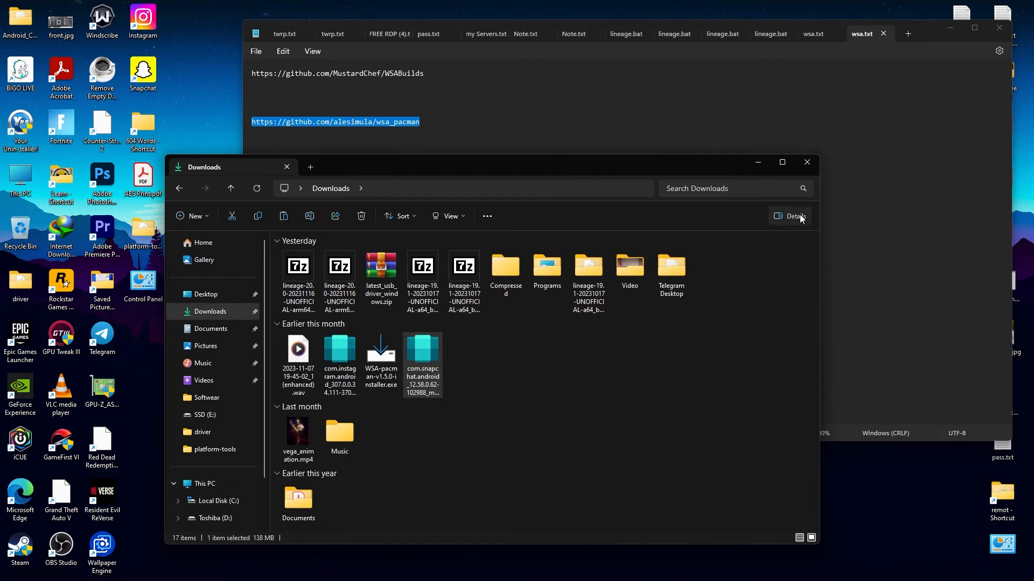
{"action": "left_click", "coordinate": [798, 216]}
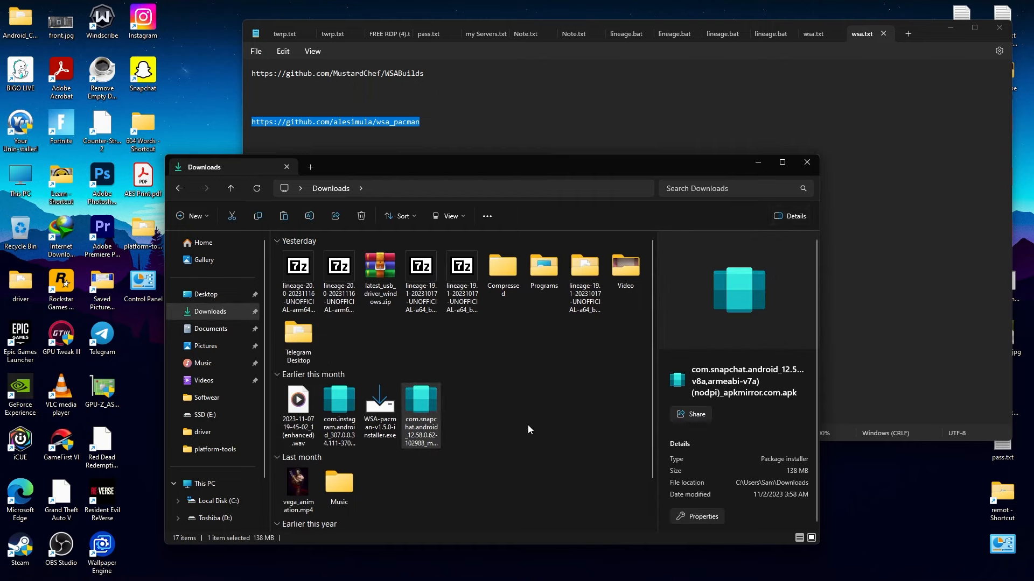
{"action": "left_click", "coordinate": [336, 405]}
{"action": "left_click", "coordinate": [538, 387]}
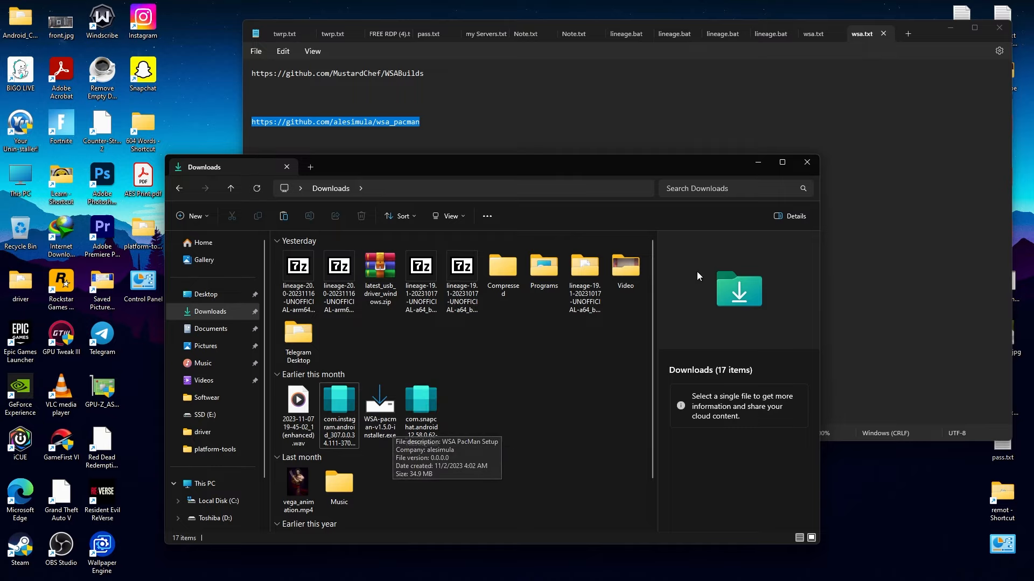
{"action": "left_click", "coordinate": [763, 172]}
{"action": "right_click", "coordinate": [380, 129]}
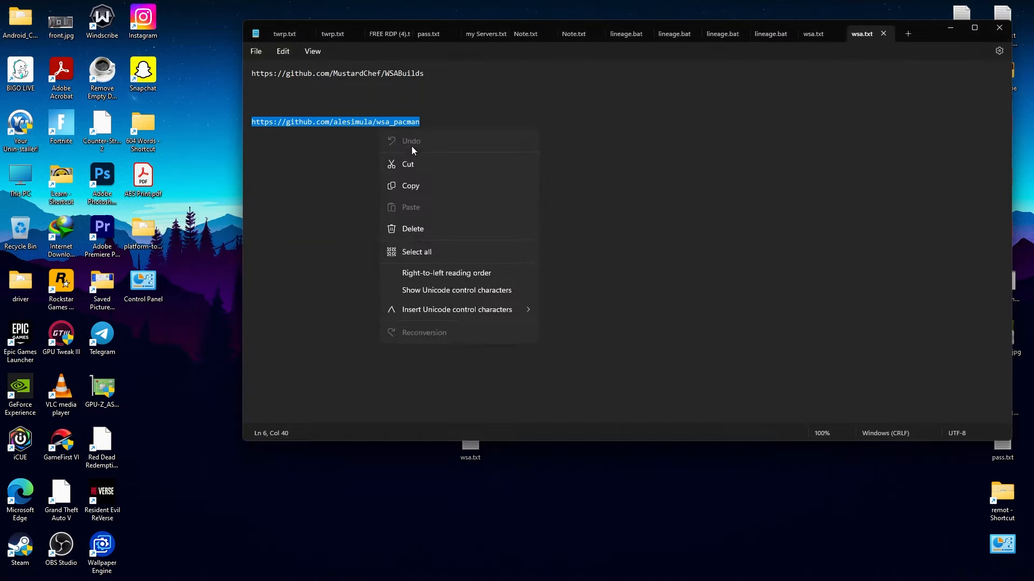
{"action": "left_click", "coordinate": [432, 185]}
{"action": "left_click", "coordinate": [183, 572]}
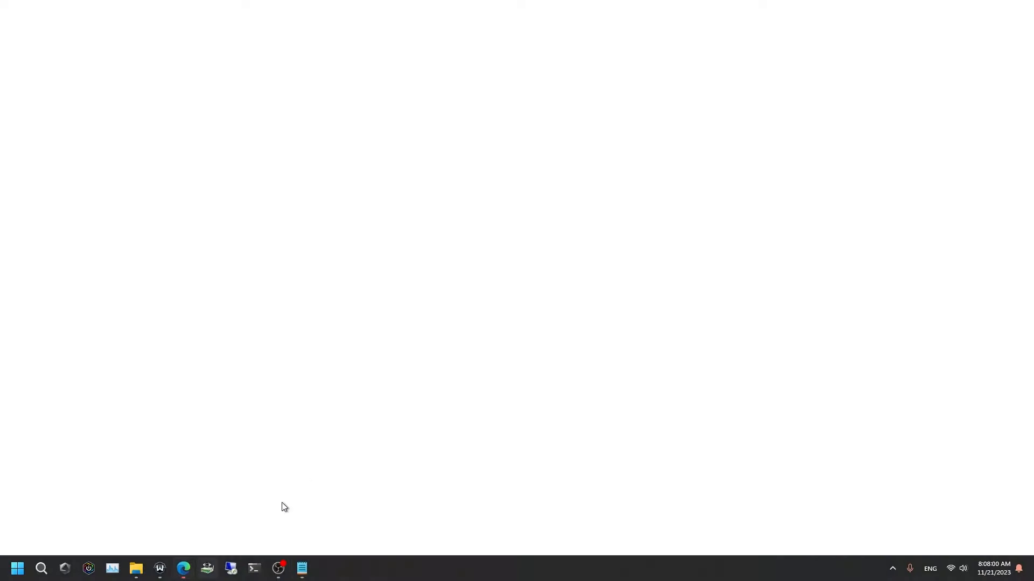
{"action": "right_click", "coordinate": [182, 30]}
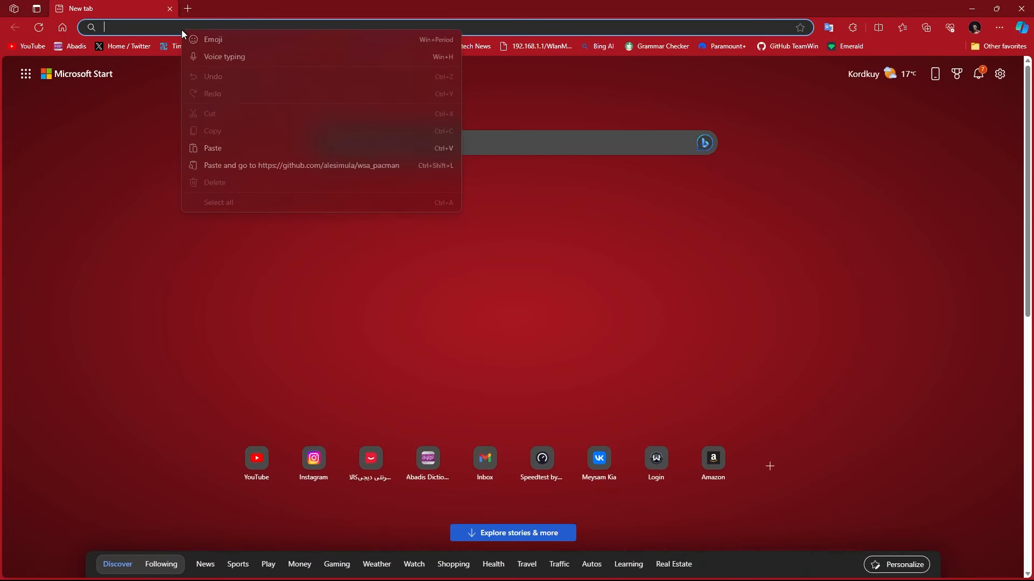
{"action": "left_click", "coordinate": [233, 163]}
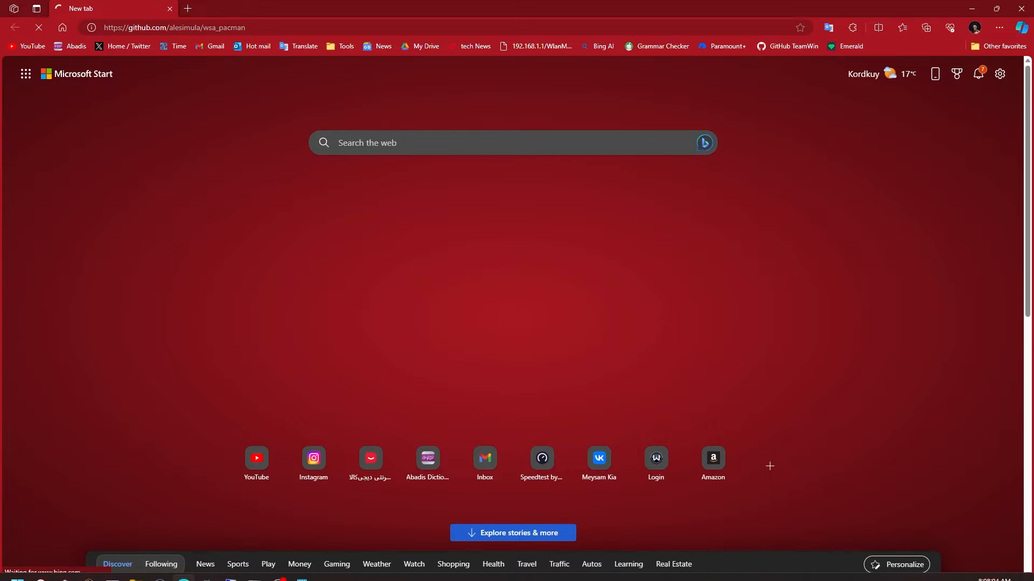
Look through the wsa_pacman repository page, locate its latest release, and close the browser.
{"action": "scroll", "coordinate": [239, 343], "scroll_direction": "down", "scroll_amount": 5}
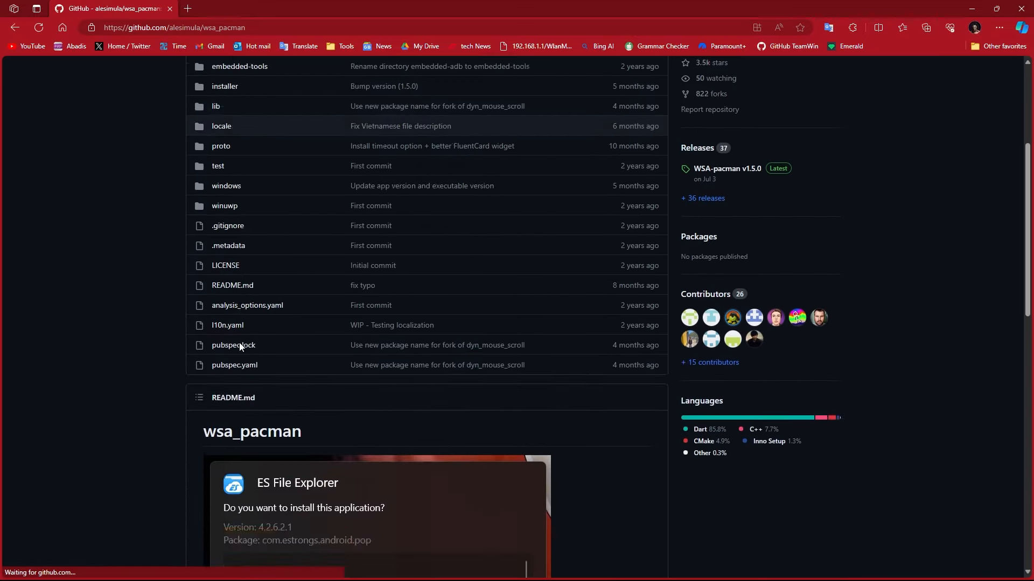
{"action": "scroll", "coordinate": [239, 344], "scroll_direction": "up", "scroll_amount": 5}
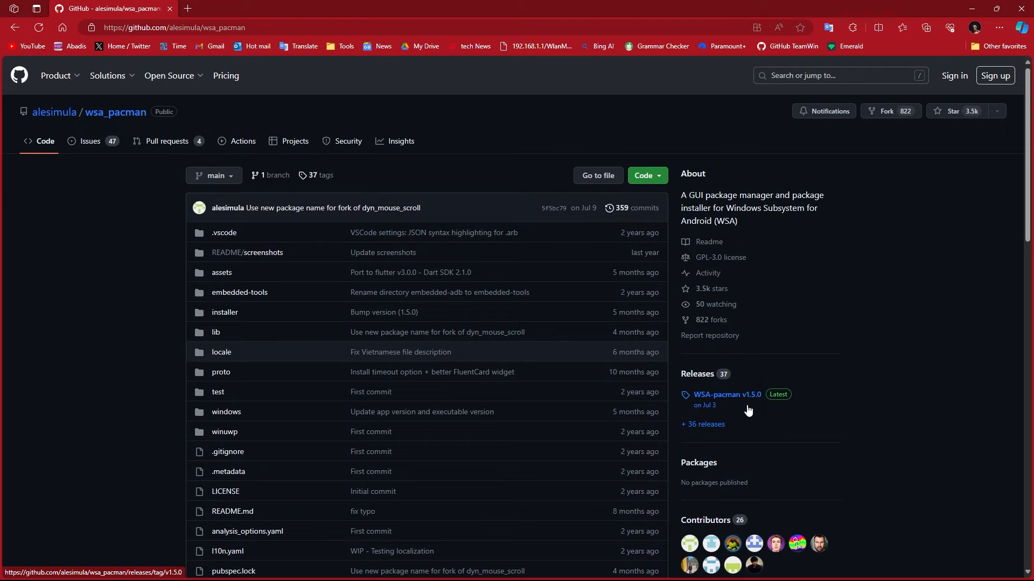
{"action": "left_click", "coordinate": [1021, 8]}
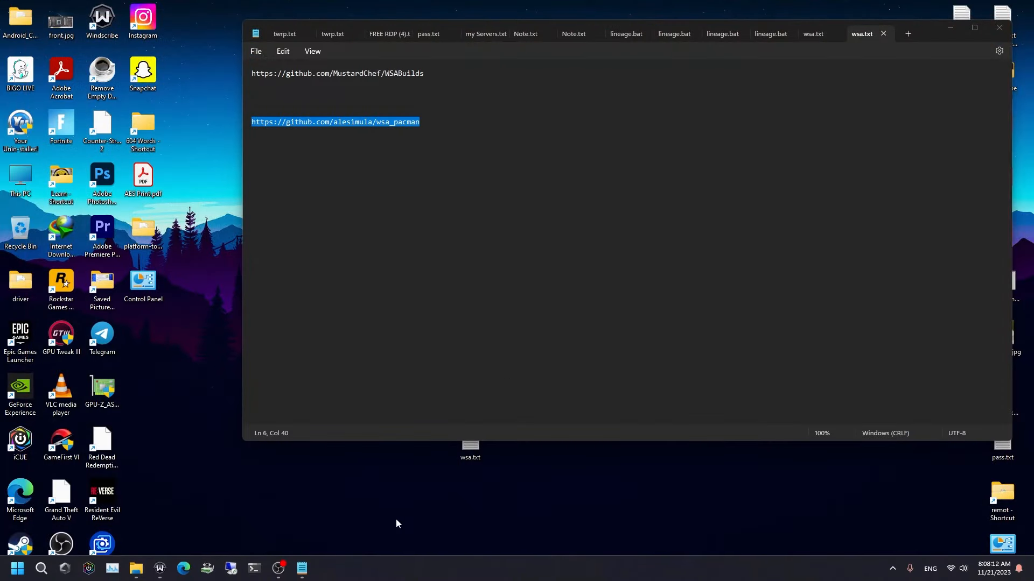
Run WSA-pacman-v1.5.0-installer.exe from Downloads up to its additional tasks page and exit the setup without installing.
{"action": "left_click", "coordinate": [144, 571]}
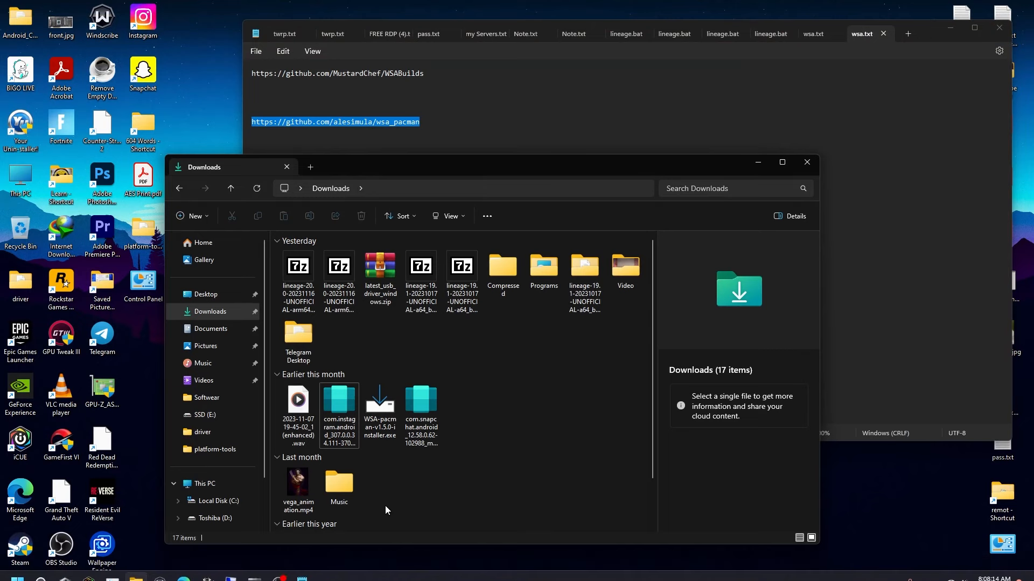
{"action": "left_click", "coordinate": [390, 414]}
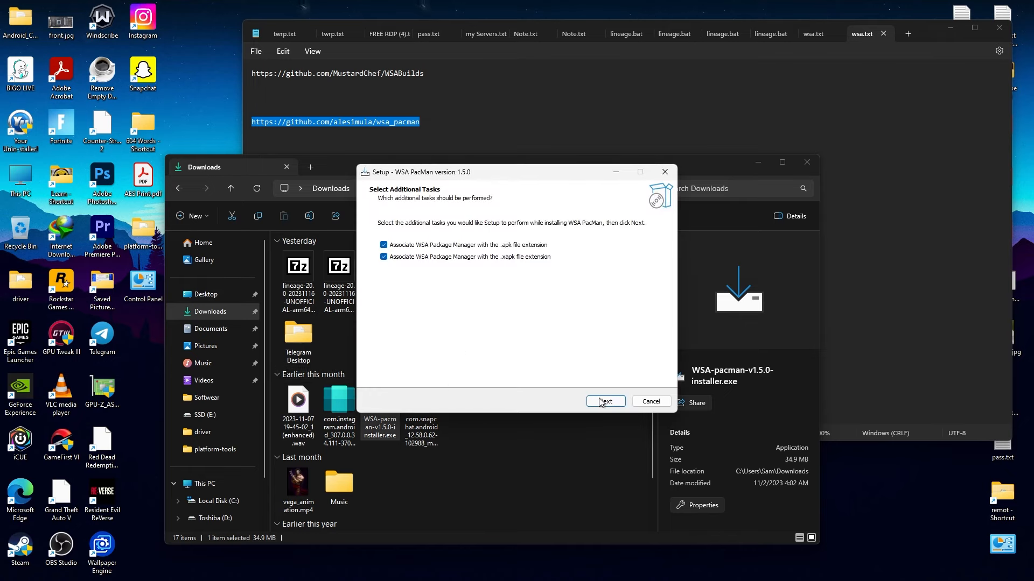
{"action": "left_click", "coordinate": [665, 173]}
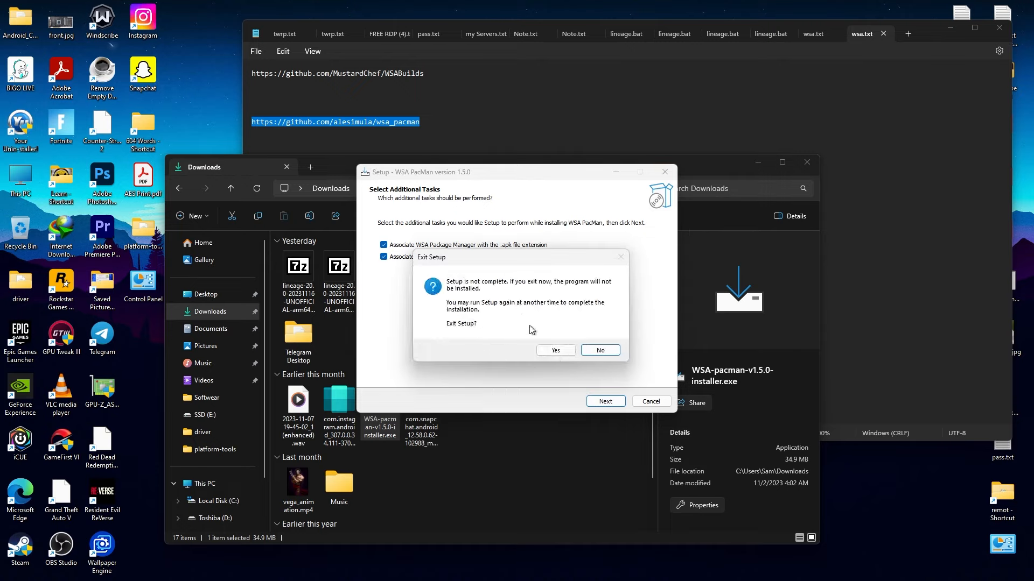
{"action": "left_click", "coordinate": [556, 352]}
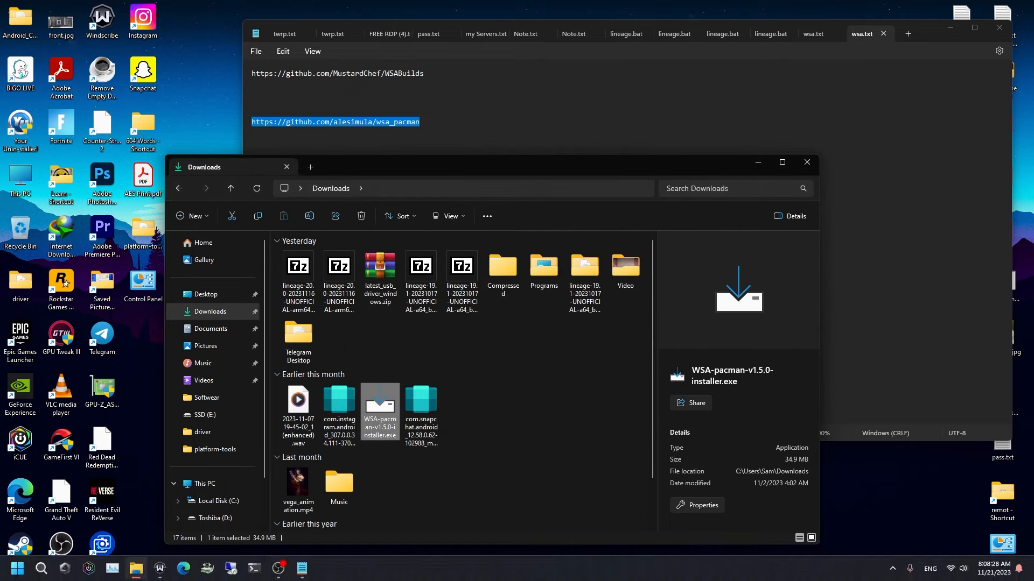
Open the Snapchat APK from Downloads for installation and always allow ADB debugging from this computer.
{"action": "left_click", "coordinate": [422, 400]}
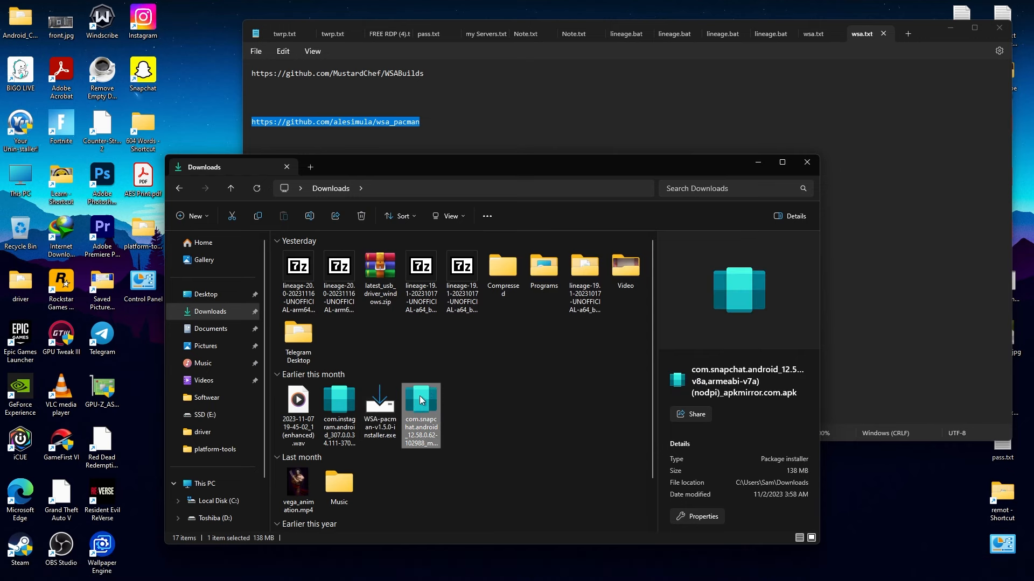
{"action": "double_click", "coordinate": [422, 400]}
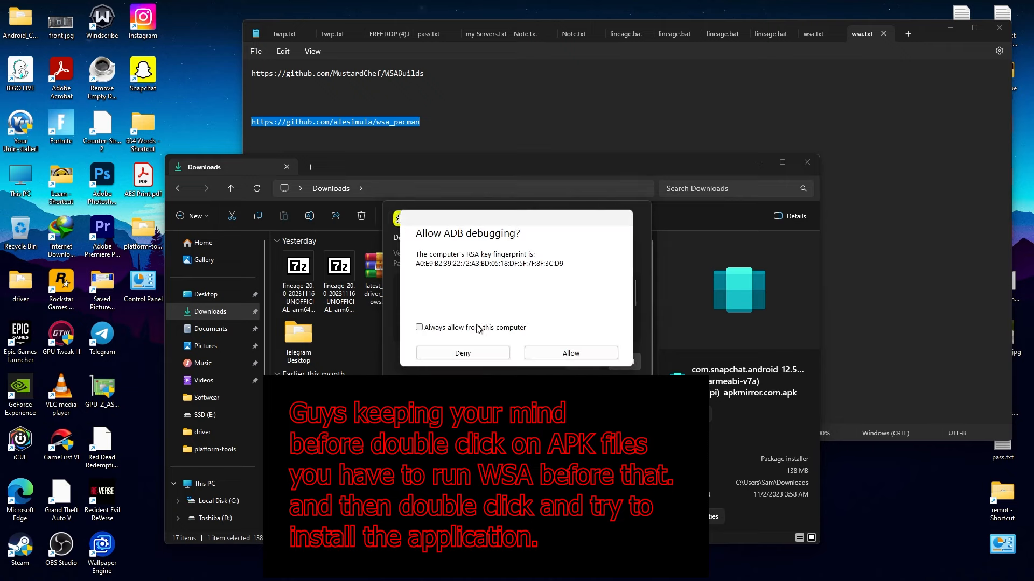
{"action": "left_click", "coordinate": [419, 329]}
{"action": "left_click", "coordinate": [586, 353]}
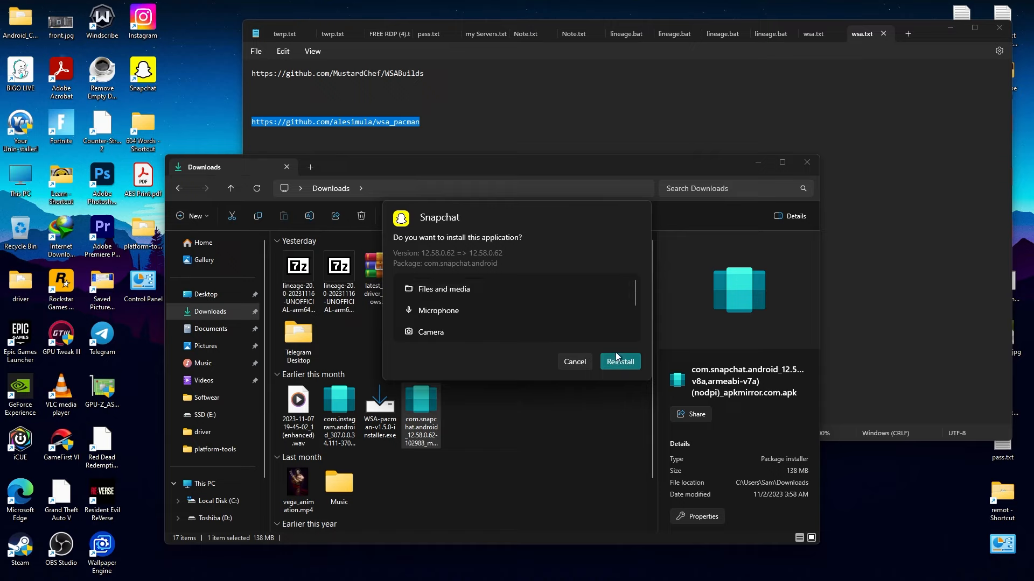
Look over the Snapchat installation prompt, cancel it without reinstalling, and close the Downloads window.
{"action": "mouse_move", "coordinate": [637, 291]}
{"action": "left_mouse_down"}
{"action": "mouse_move", "coordinate": [632, 348]}
{"action": "mouse_move", "coordinate": [632, 301]}
{"action": "left_mouse_up"}
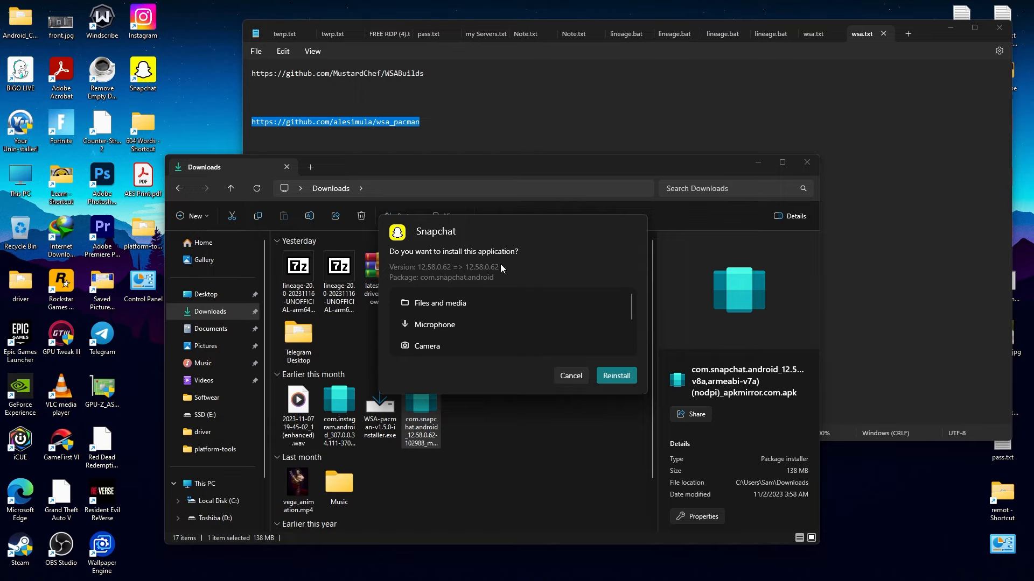
{"action": "left_click", "coordinate": [569, 379]}
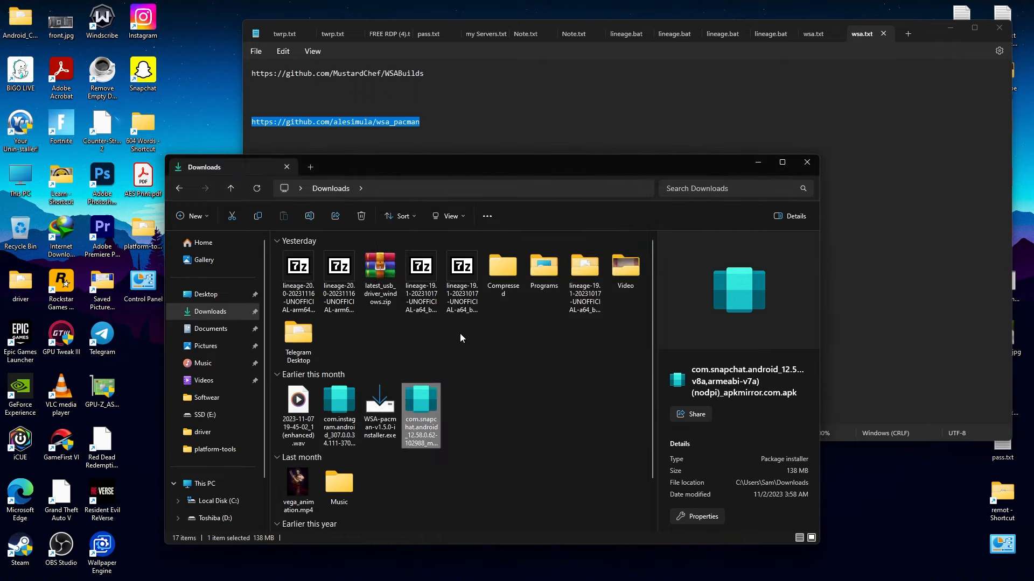
{"action": "left_click", "coordinate": [807, 163]}
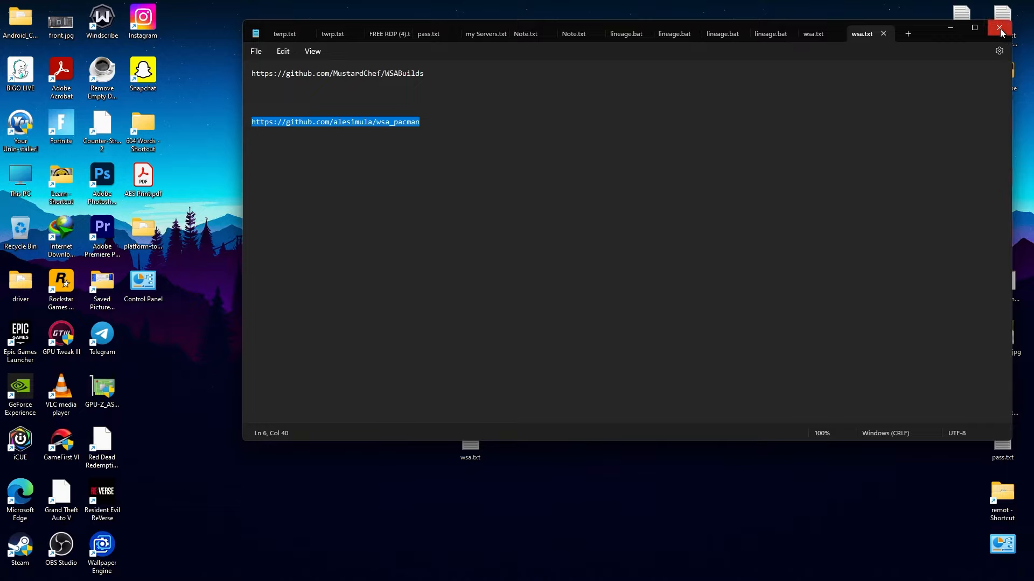